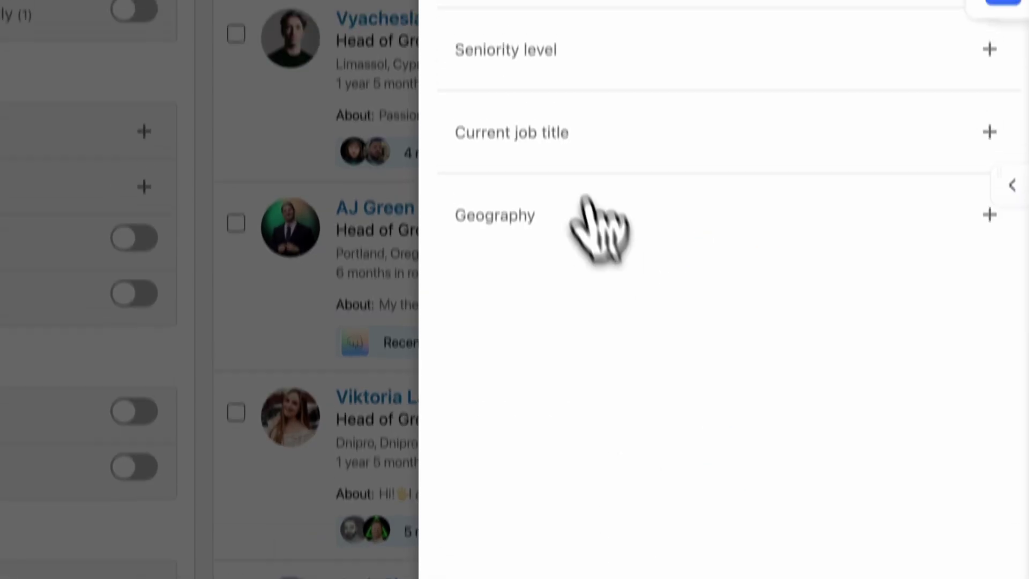
Create persona 'HoG' with job title Head of Growth and geography United States
{"action": "left_click", "coordinate": [551, 156]}
{"action": "type", "text": "head of growth"}
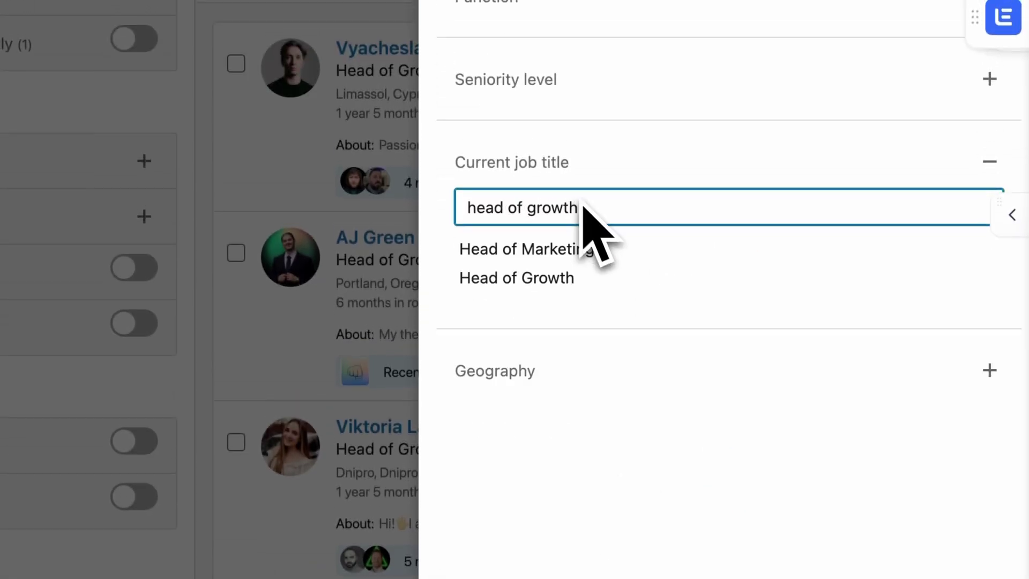
{"action": "left_click", "coordinate": [536, 278]}
{"action": "left_click", "coordinate": [536, 351]}
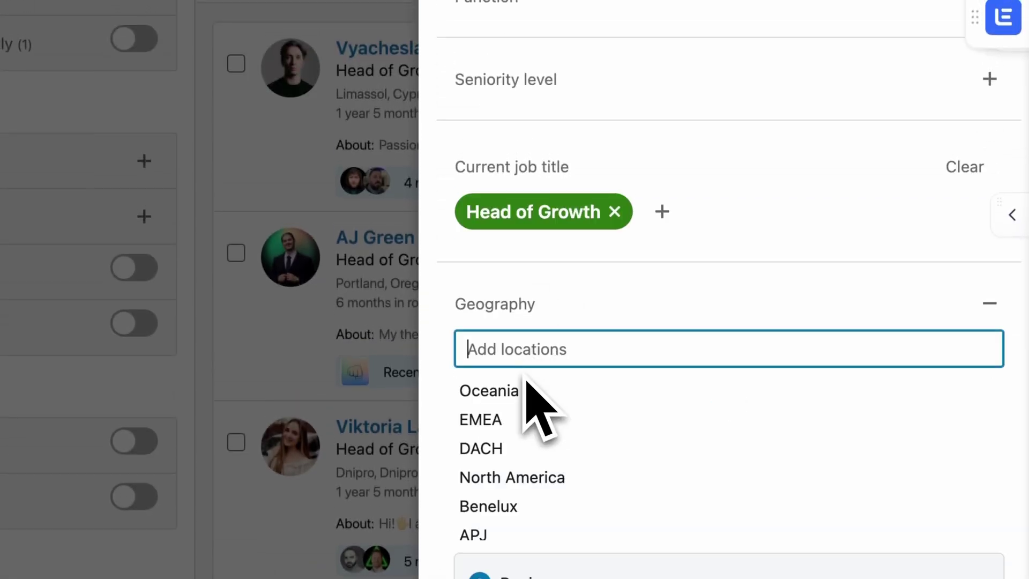
{"action": "left_click", "coordinate": [536, 390]}
{"action": "scroll", "coordinate": [790, 536], "scroll_direction": "down", "scroll_amount": 3}
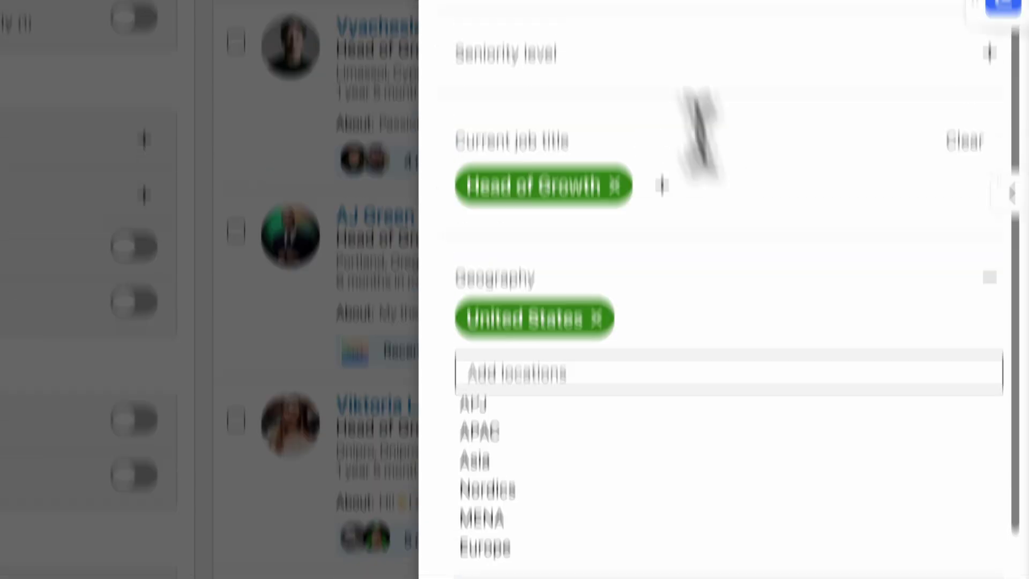
{"action": "type", "text": "HoG"}
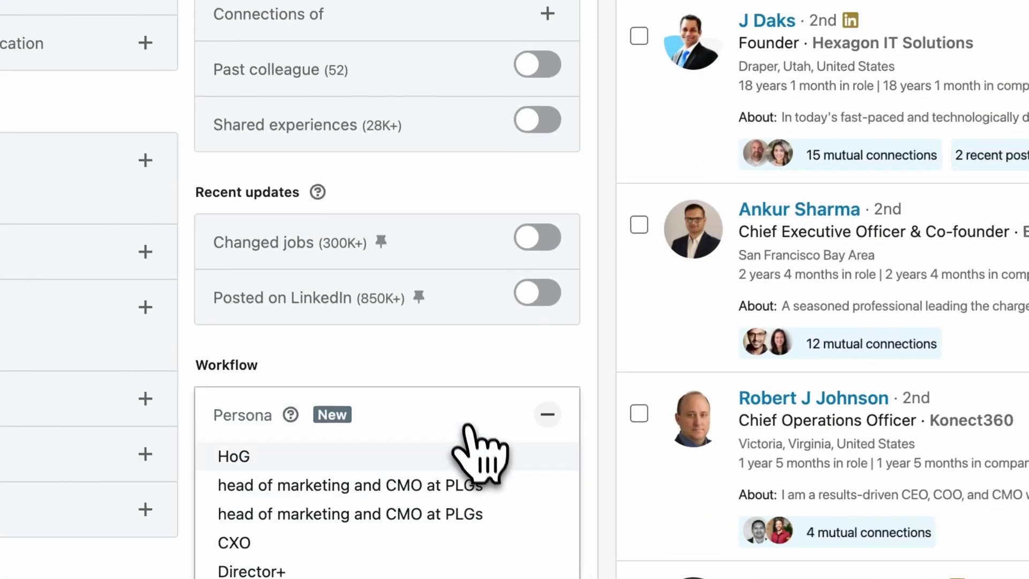
Apply the HoG persona to the lead search and turn on the Changed jobs filter
{"action": "left_click", "coordinate": [447, 455]}
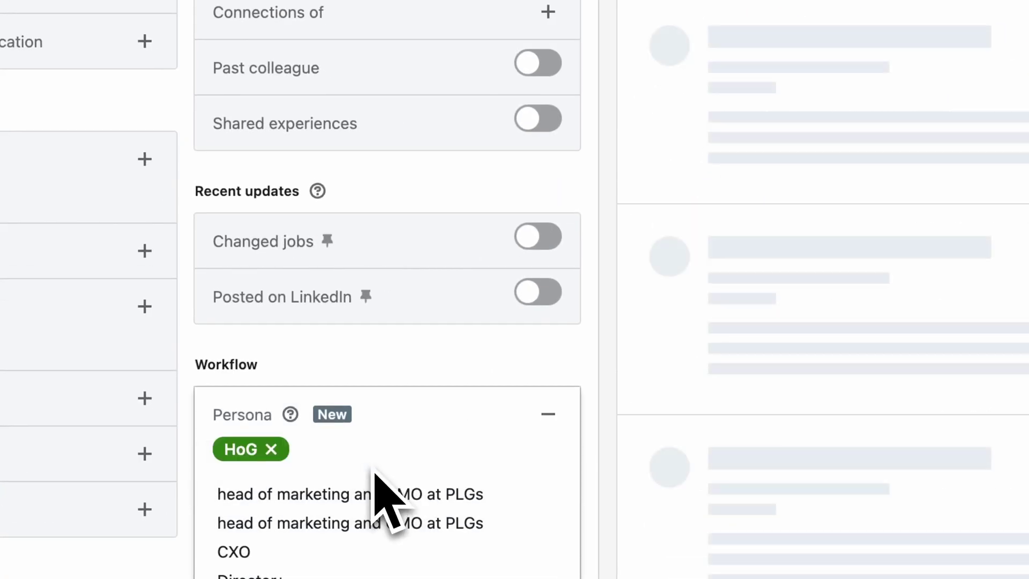
{"action": "scroll", "coordinate": [394, 248], "scroll_direction": "up", "scroll_amount": 1}
{"action": "left_click", "coordinate": [541, 271]}
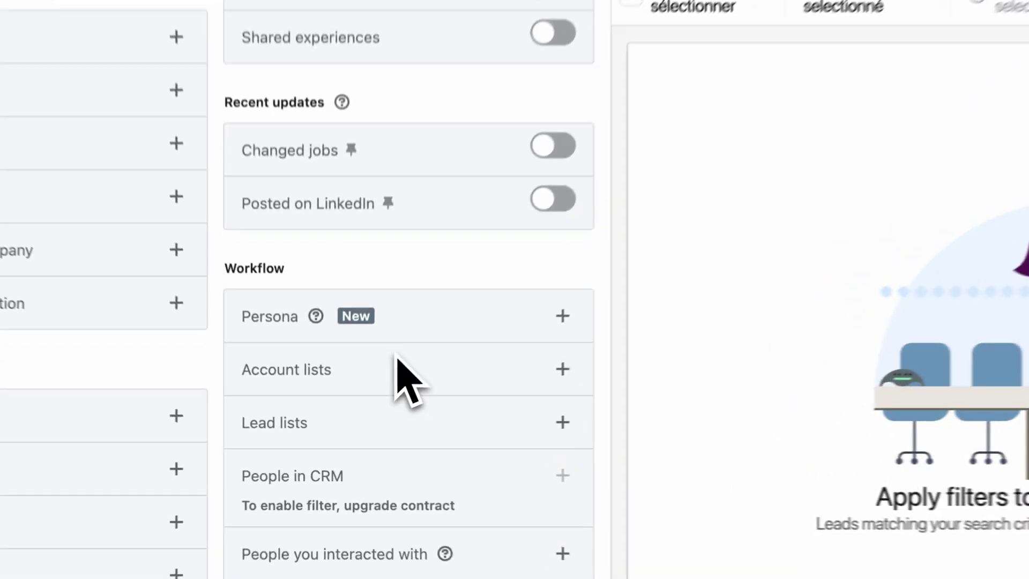
Include leads from Accounts list Demo and enable the Changed jobs filter
{"action": "left_click", "coordinate": [405, 369]}
{"action": "left_click", "coordinate": [492, 489]}
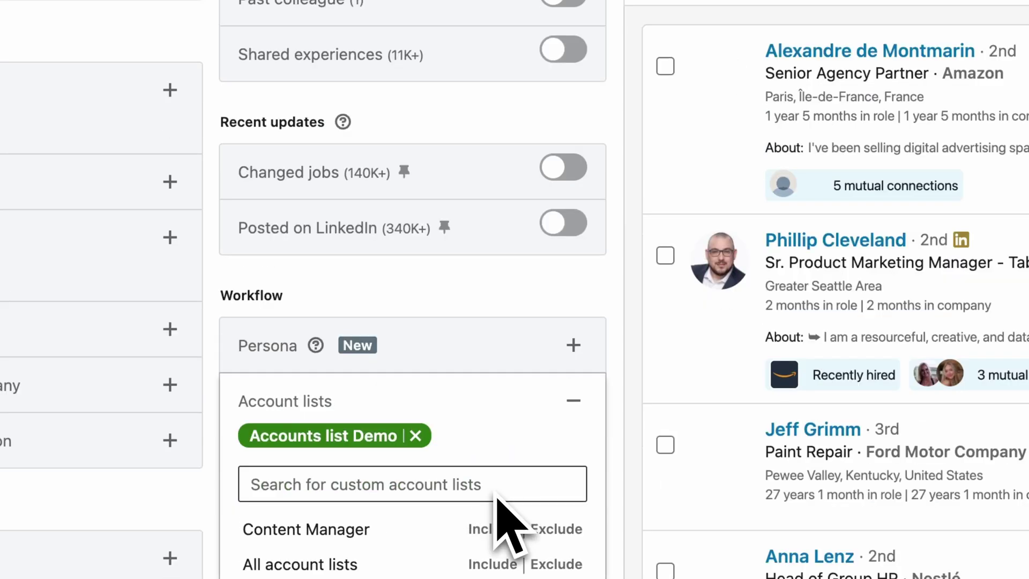
{"action": "left_click", "coordinate": [565, 171]}
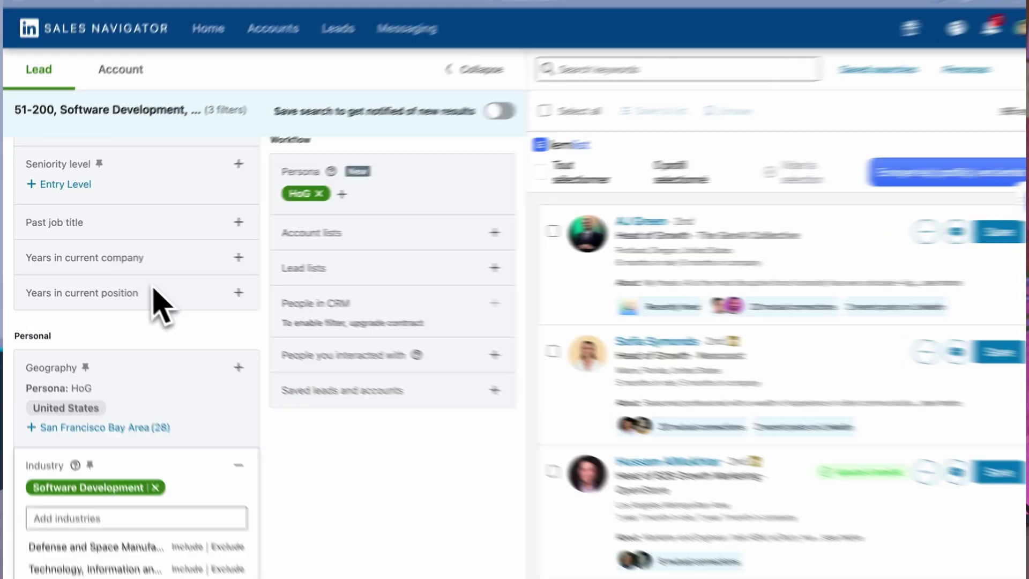
Include 1-2, 3-5, 6-10 and more than 10 years in current company, and enable Changed jobs
{"action": "left_click", "coordinate": [179, 259]}
{"action": "left_click", "coordinate": [241, 336]}
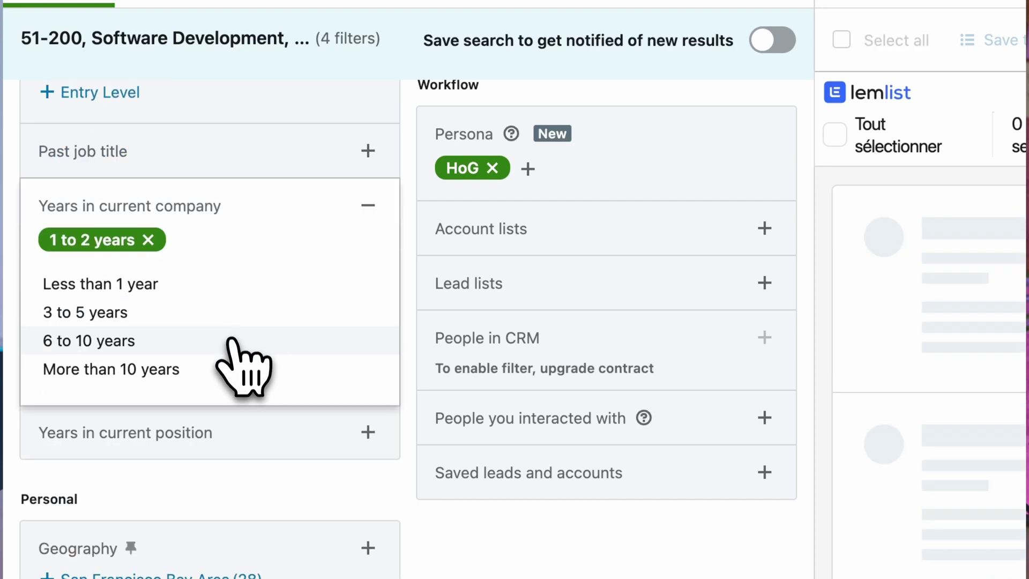
{"action": "left_click", "coordinate": [225, 311]}
{"action": "left_click", "coordinate": [227, 311]}
{"action": "left_click", "coordinate": [236, 339]}
{"action": "scroll", "coordinate": [567, 440], "scroll_direction": "up", "scroll_amount": 8}
{"action": "left_click", "coordinate": [755, 351]}
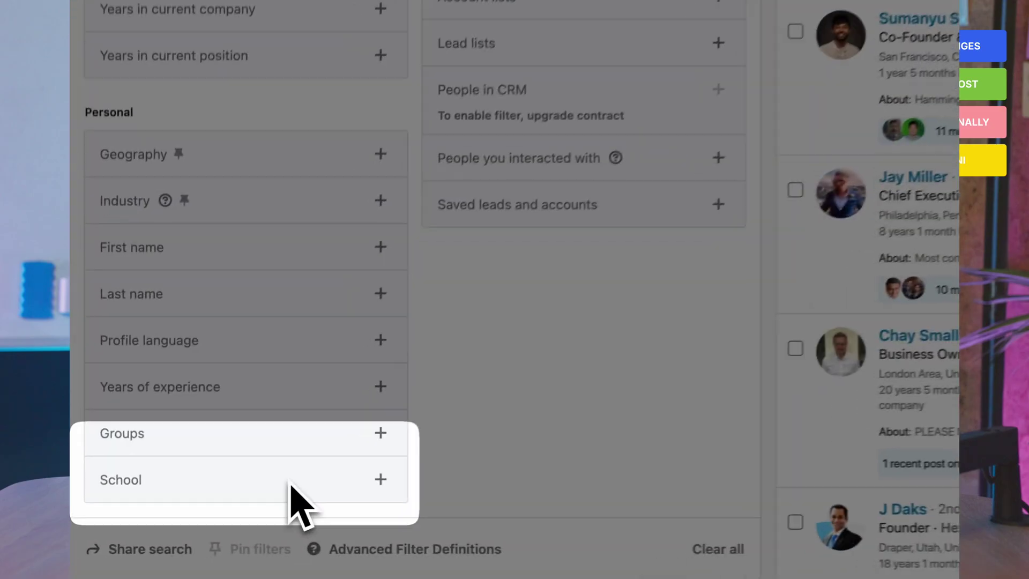
Search 'bocconi' in the School filter and include Università Bocconi
{"action": "left_click", "coordinate": [384, 476]}
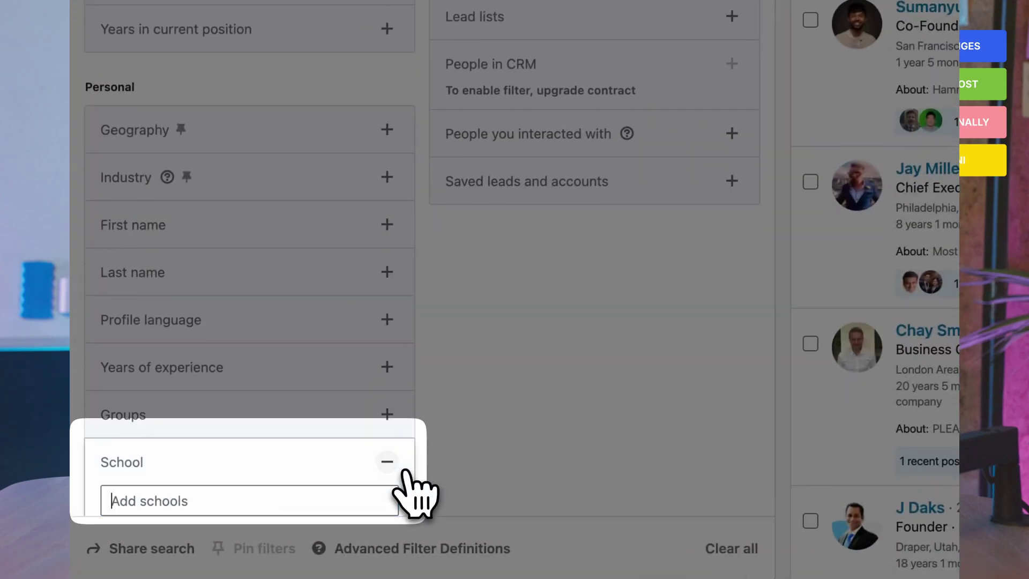
{"action": "type", "text": "bocconi"}
{"action": "left_click", "coordinate": [332, 398]}
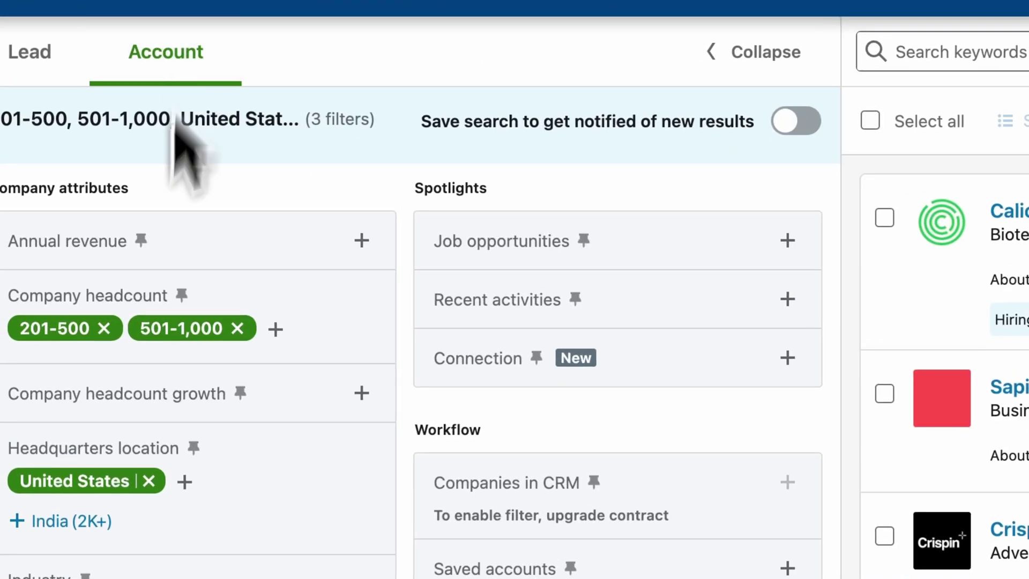
Filter accounts to a minimum 31% Sales department headcount growth
{"action": "left_click", "coordinate": [361, 348]}
{"action": "left_click", "coordinate": [182, 391]}
{"action": "scroll", "coordinate": [161, 470], "scroll_direction": "down", "scroll_amount": 5}
{"action": "left_click", "coordinate": [160, 543]}
{"action": "left_click", "coordinate": [80, 436]}
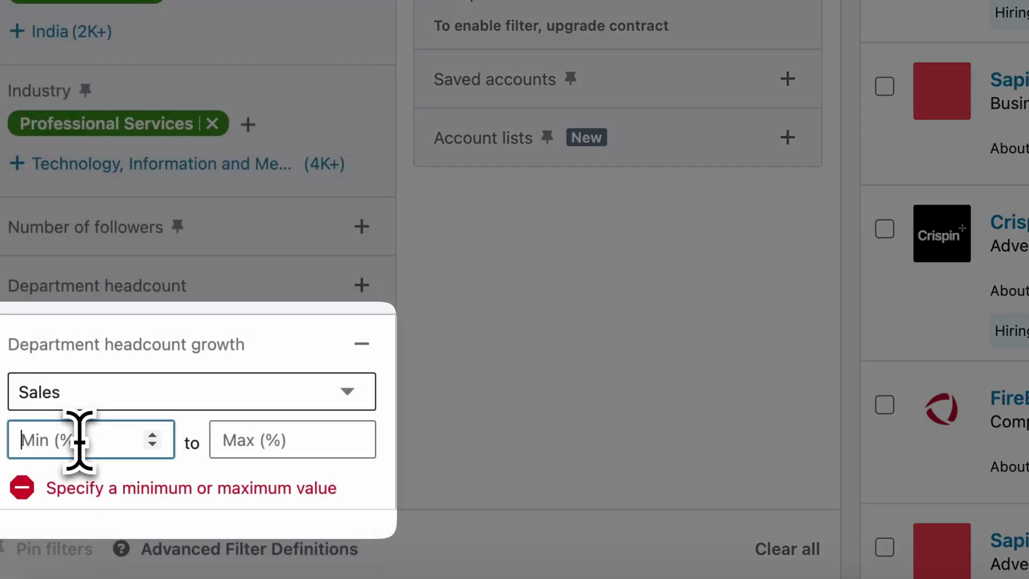
{"action": "type", "text": "31"}
{"action": "scroll", "coordinate": [236, 418], "scroll_direction": "down", "scroll_amount": 3}
{"action": "left_click", "coordinate": [351, 336]}
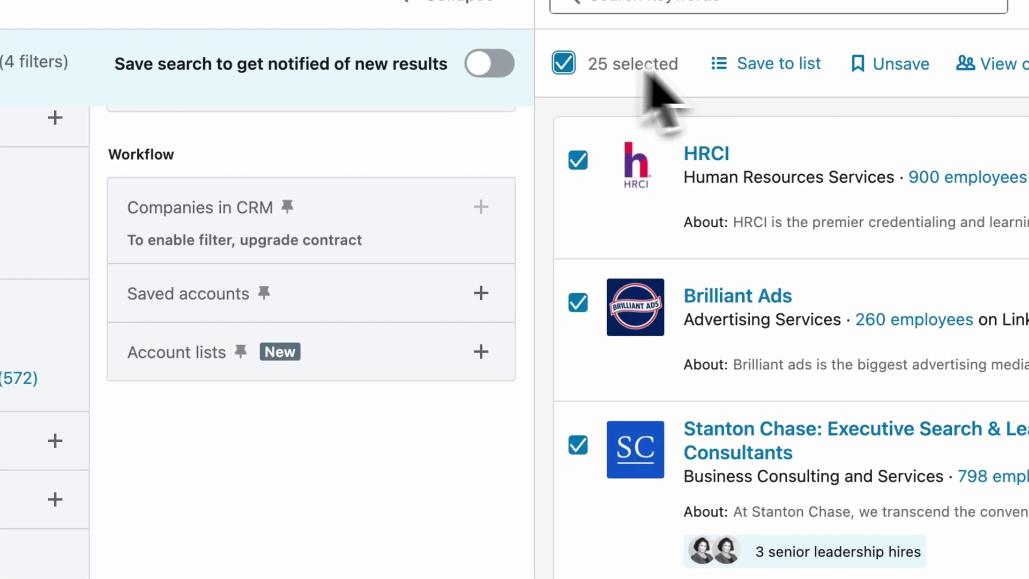
Save all results to Accounts list Demo, then search leads included from that list
{"action": "left_click", "coordinate": [738, 74]}
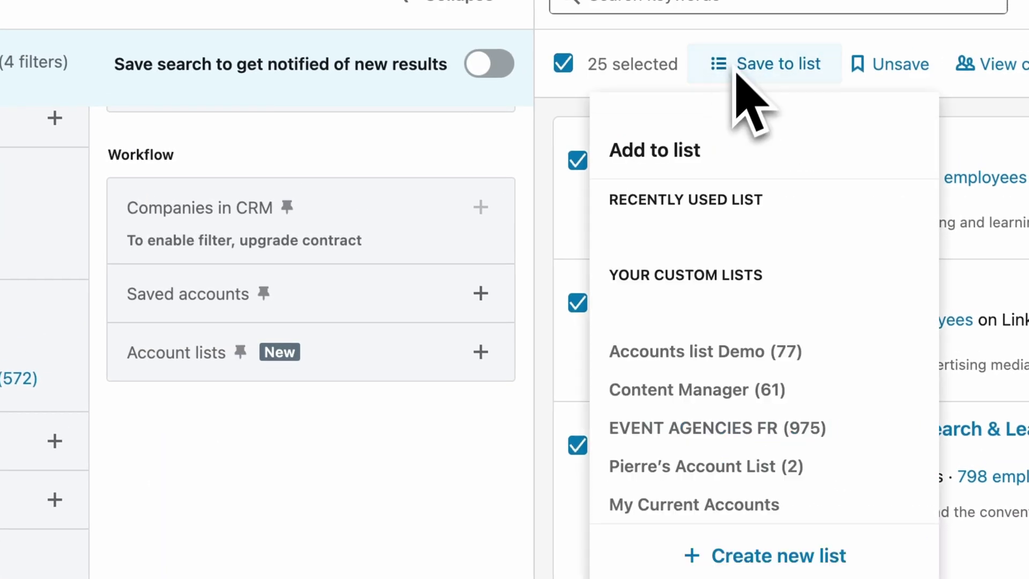
{"action": "left_click", "coordinate": [705, 351]}
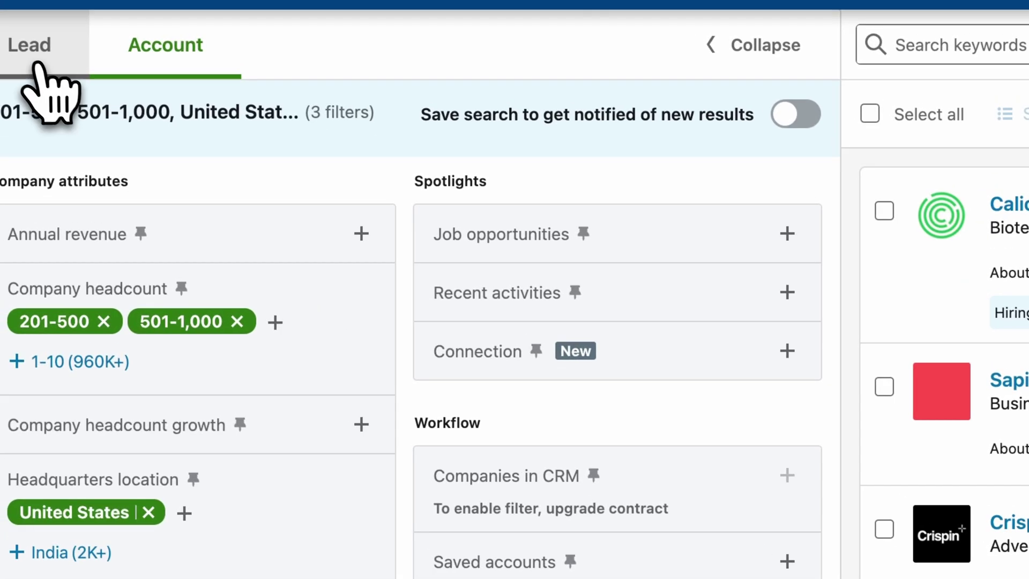
{"action": "left_click", "coordinate": [32, 47]}
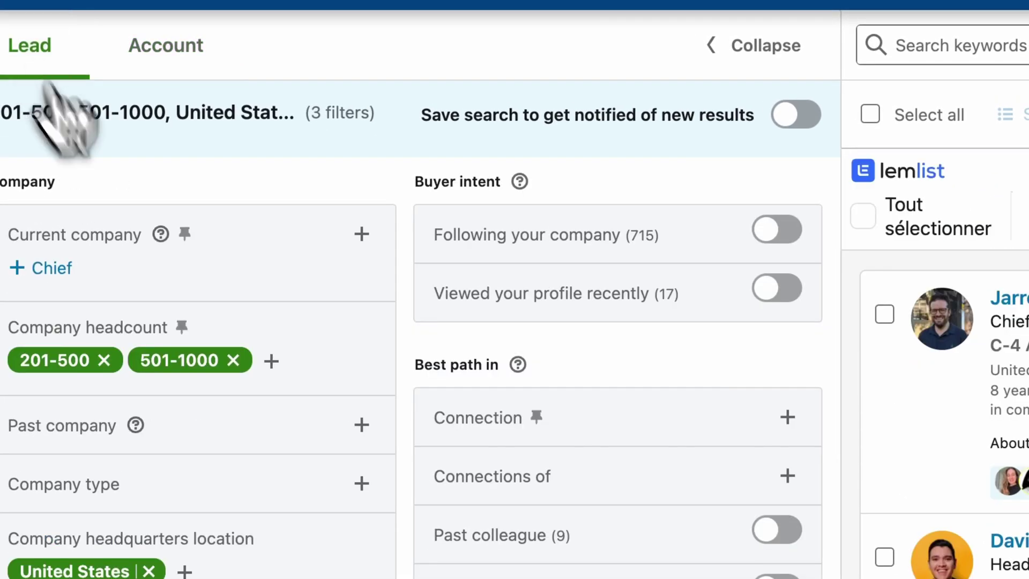
{"action": "scroll", "coordinate": [271, 432], "scroll_direction": "down", "scroll_amount": 10}
{"action": "left_click", "coordinate": [496, 370]}
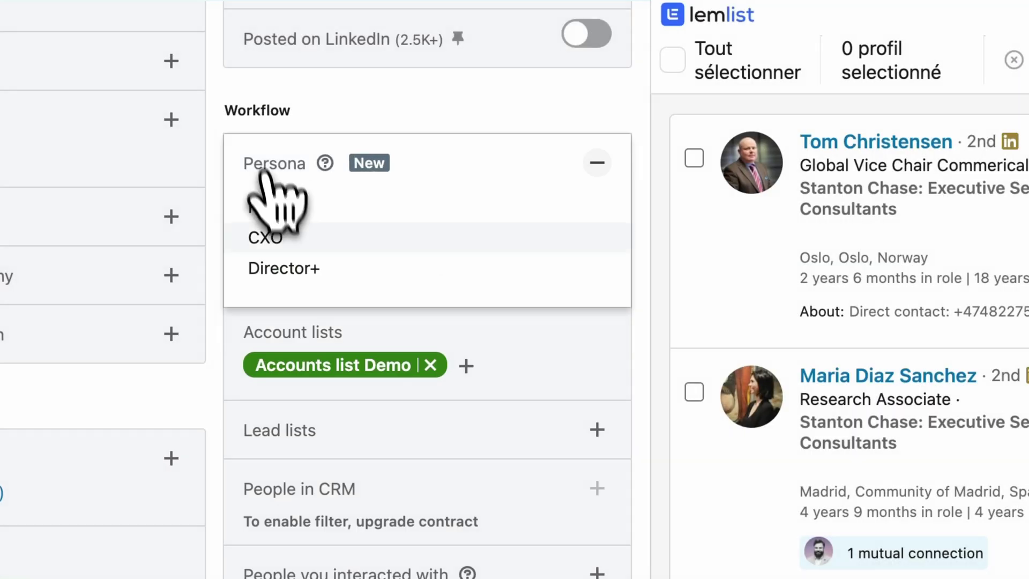
{"action": "left_click", "coordinate": [266, 234]}
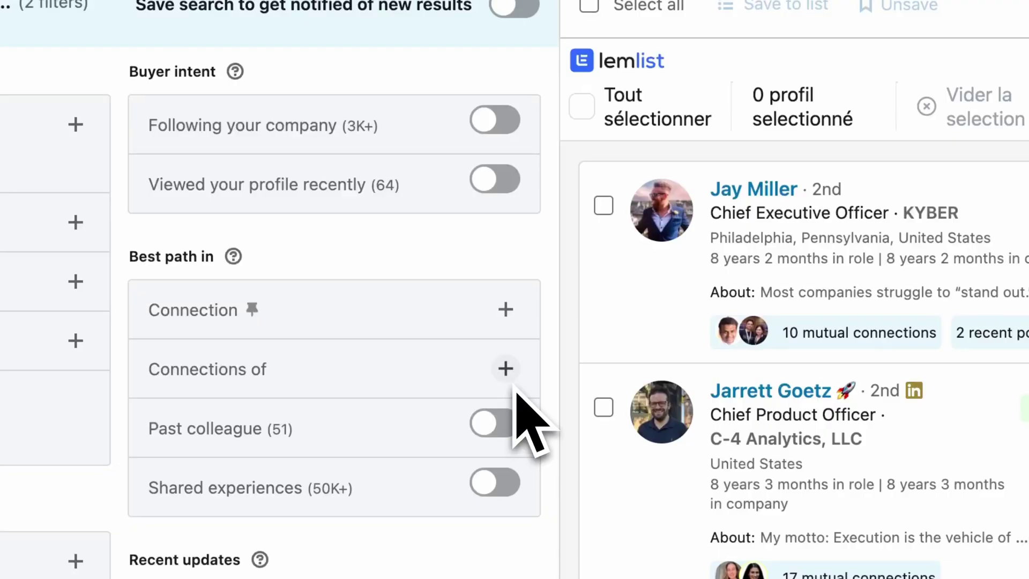
Filter leads who recently viewed your profile, then leads following your company
{"action": "left_click", "coordinate": [494, 180]}
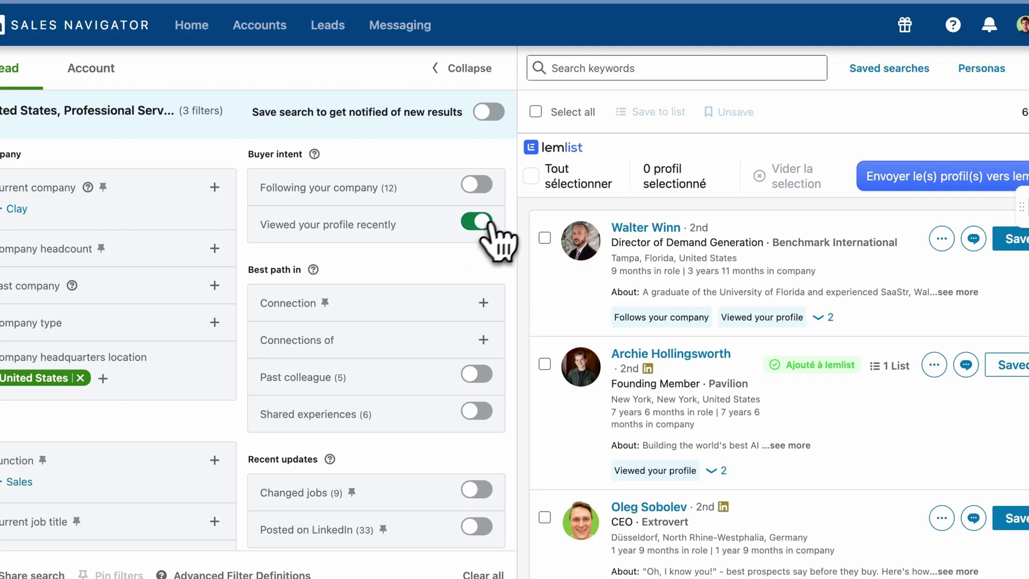
{"action": "scroll", "coordinate": [697, 474], "scroll_direction": "down", "scroll_amount": 3}
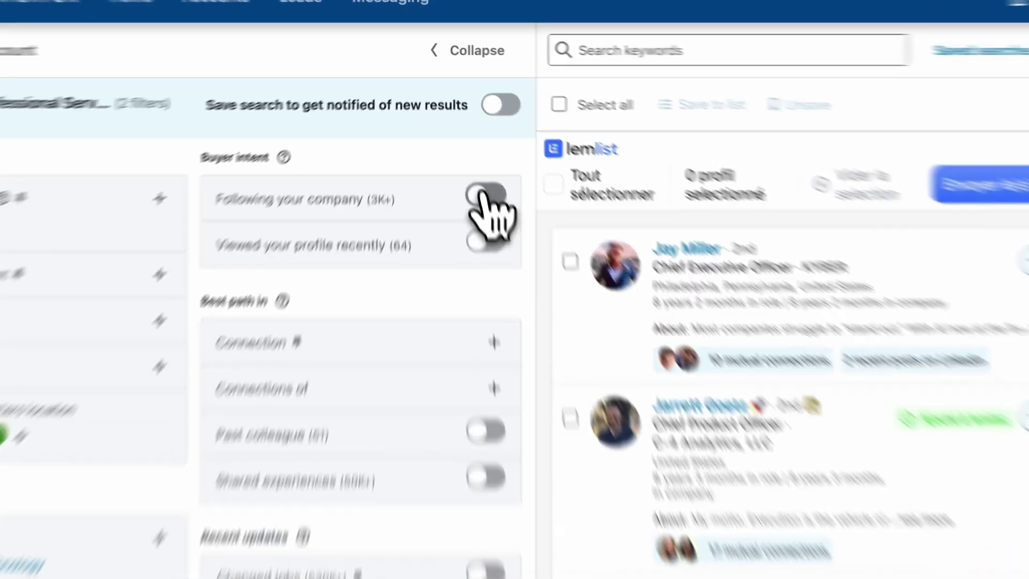
{"action": "left_click", "coordinate": [489, 214]}
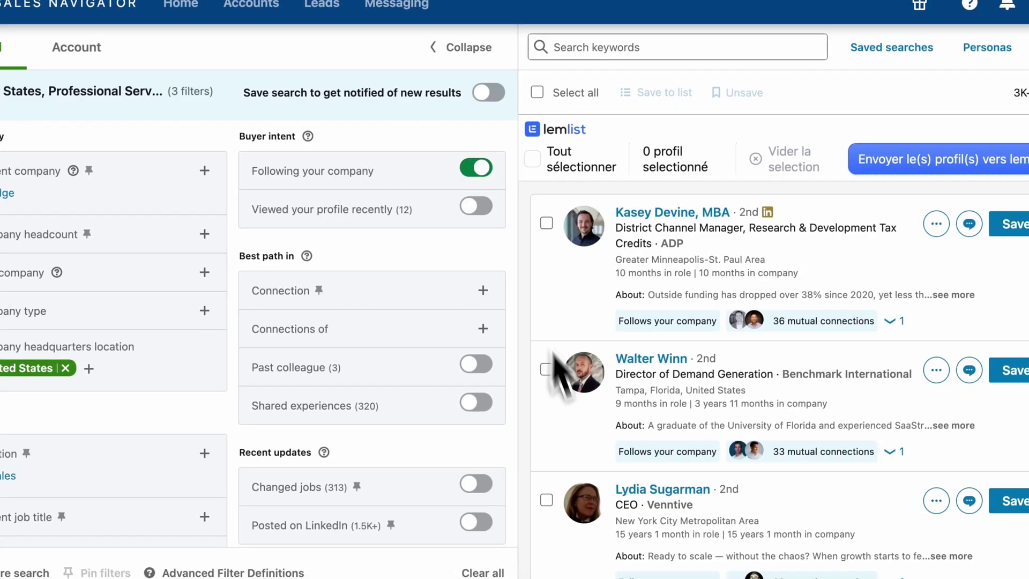
{"action": "scroll", "coordinate": [570, 397], "scroll_direction": "down", "scroll_amount": 2}
{"action": "scroll", "coordinate": [579, 442], "scroll_direction": "down", "scroll_amount": 3}
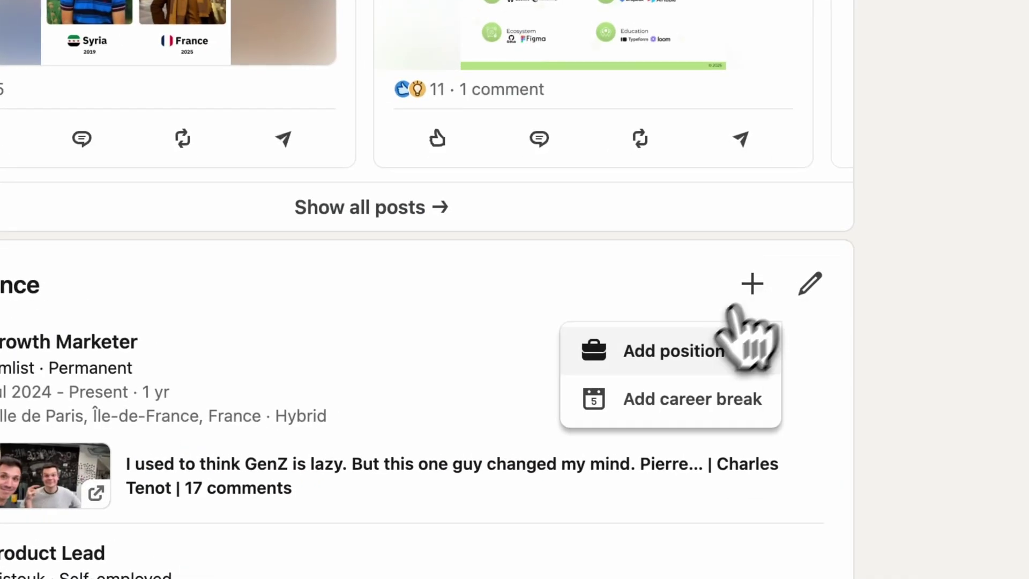
Add a new position titled 'follower thief' at company Salesloft to the profile
{"action": "left_click", "coordinate": [683, 352]}
{"action": "type", "text": "follower thief"}
{"action": "left_click", "coordinate": [239, 294]}
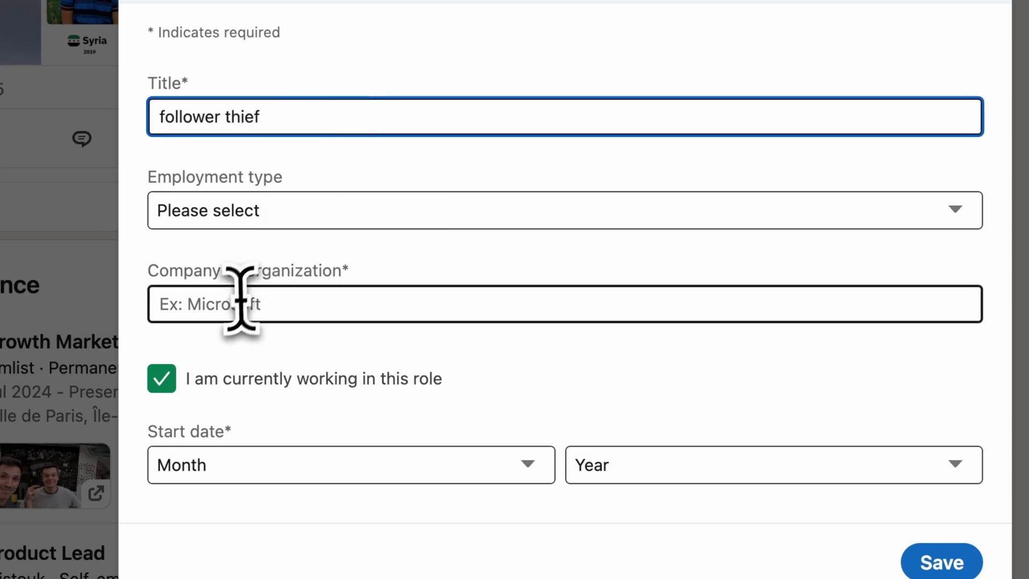
{"action": "type", "text": "salesloft"}
{"action": "left_click", "coordinate": [235, 346]}
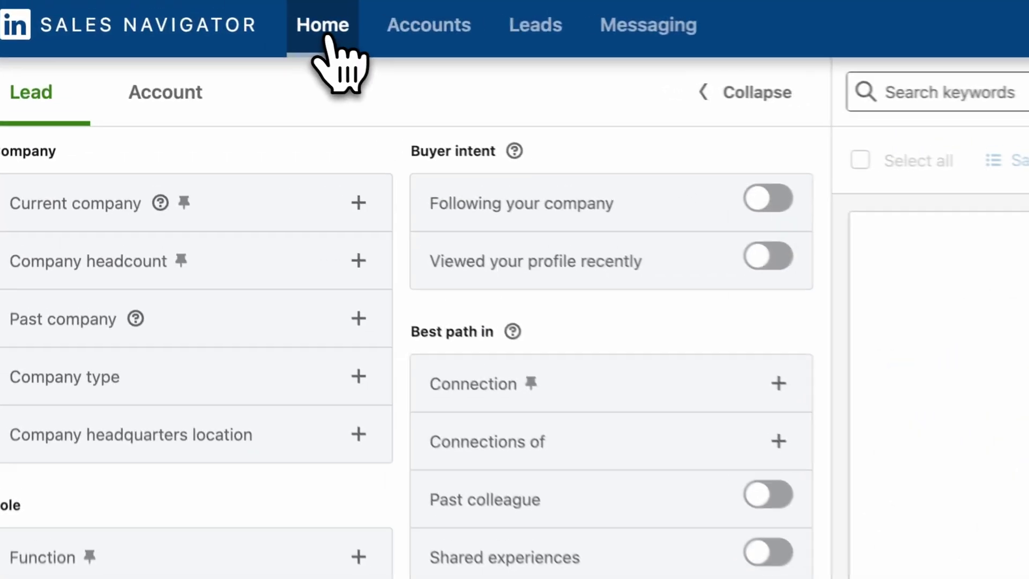
Browse the Home alerts feed and view the details of a lead's shared-post alert
{"action": "left_click", "coordinate": [225, 18]}
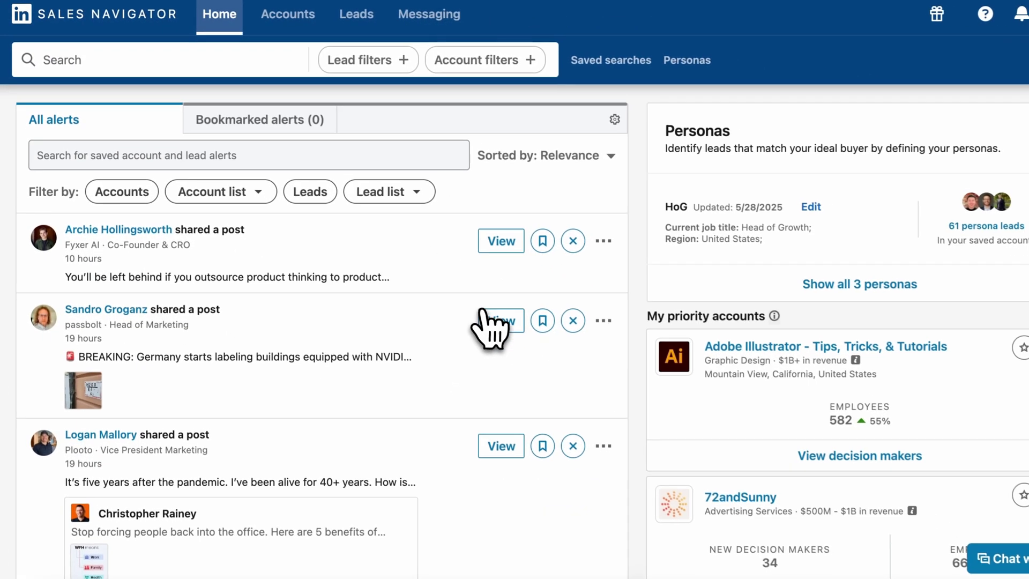
{"action": "scroll", "coordinate": [501, 408], "scroll_direction": "down", "scroll_amount": 4}
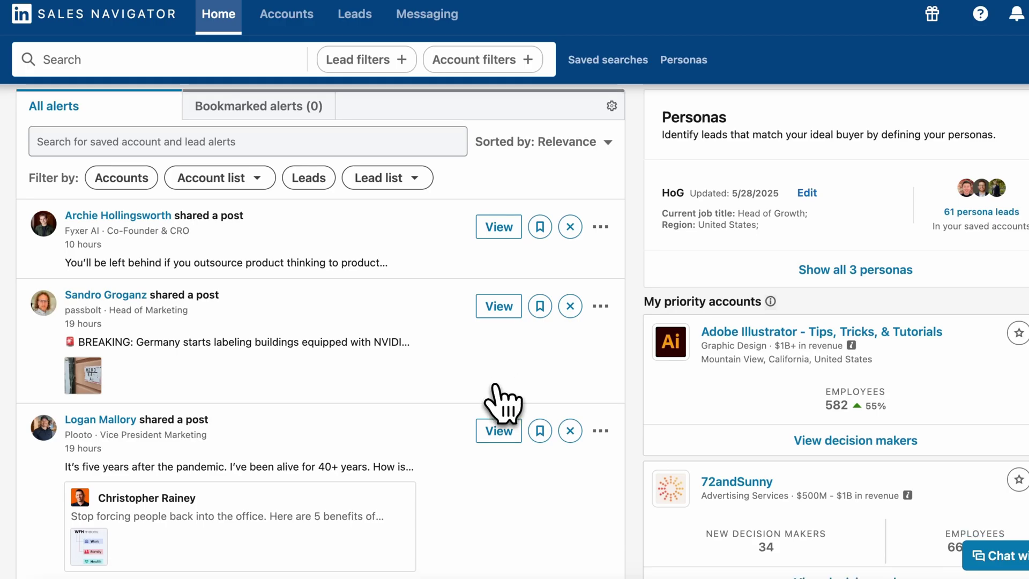
{"action": "scroll", "coordinate": [503, 405], "scroll_direction": "down", "scroll_amount": 3}
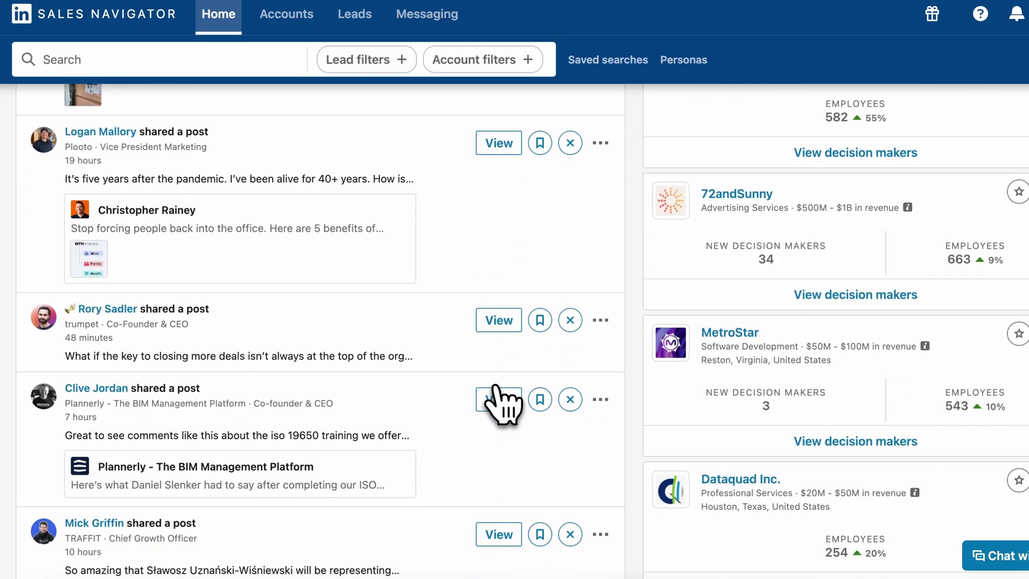
{"action": "left_click", "coordinate": [490, 321]}
{"action": "scroll", "coordinate": [761, 367], "scroll_direction": "down", "scroll_amount": 10}
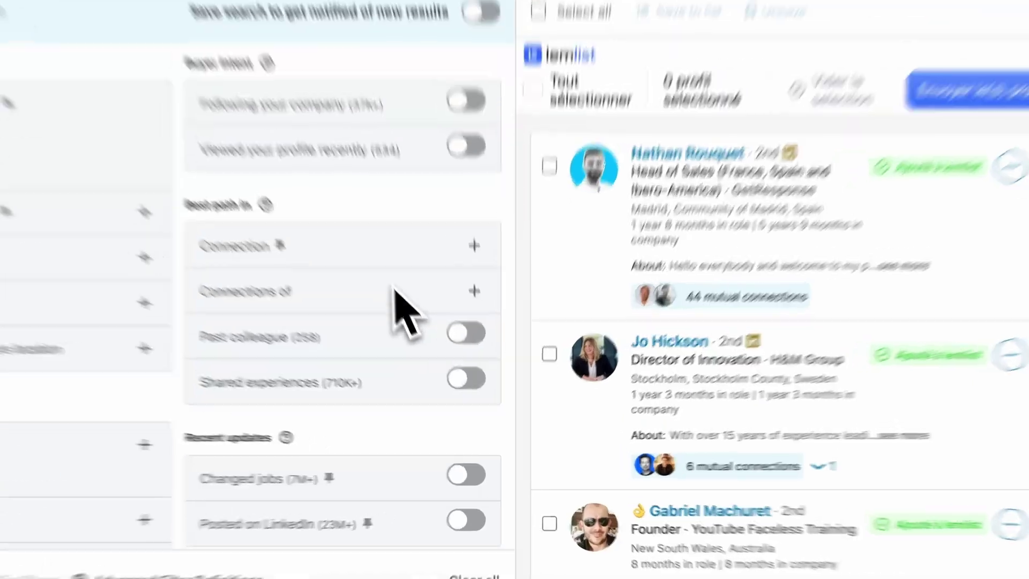
Limit lead results to connections of a specific contact found by first name
{"action": "left_click", "coordinate": [419, 327]}
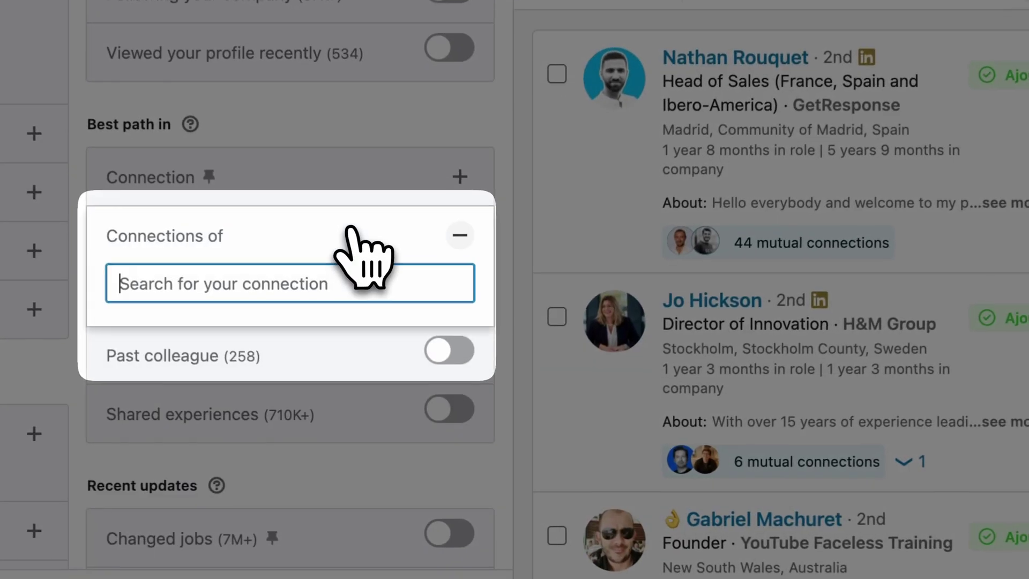
{"action": "type", "text": "guillaume"}
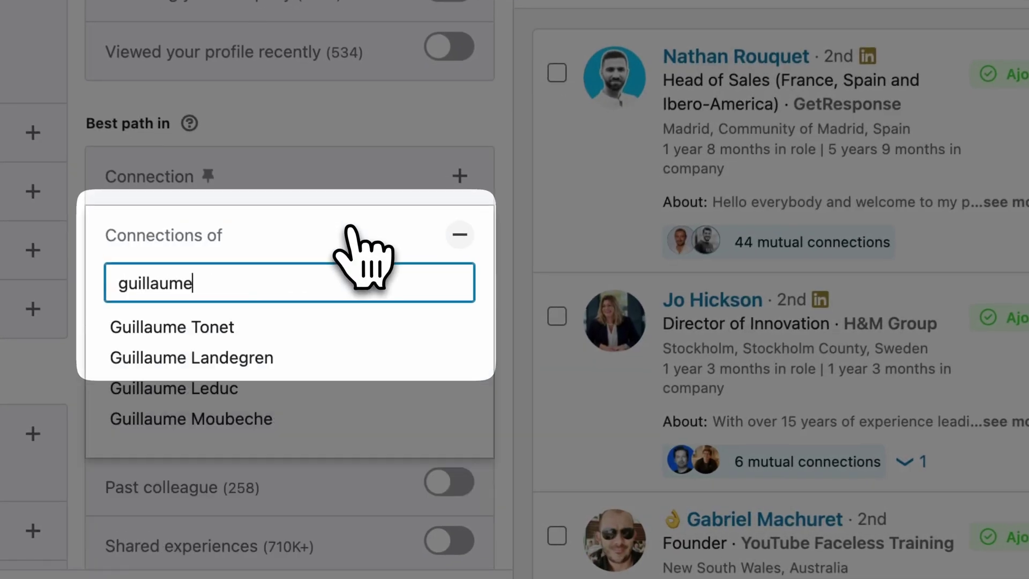
{"action": "left_click", "coordinate": [377, 421]}
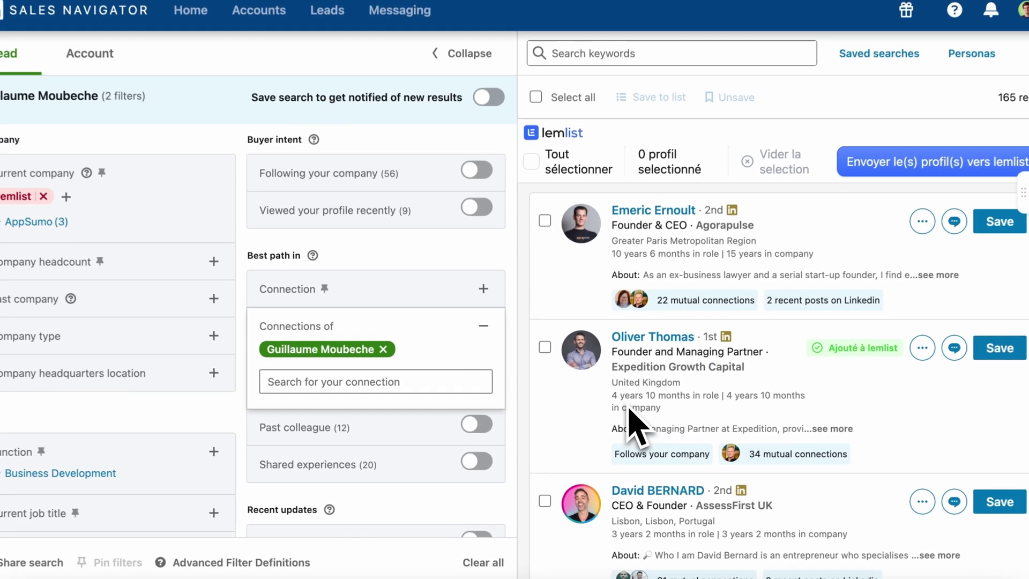
{"action": "scroll", "coordinate": [632, 426], "scroll_direction": "down", "scroll_amount": 10}
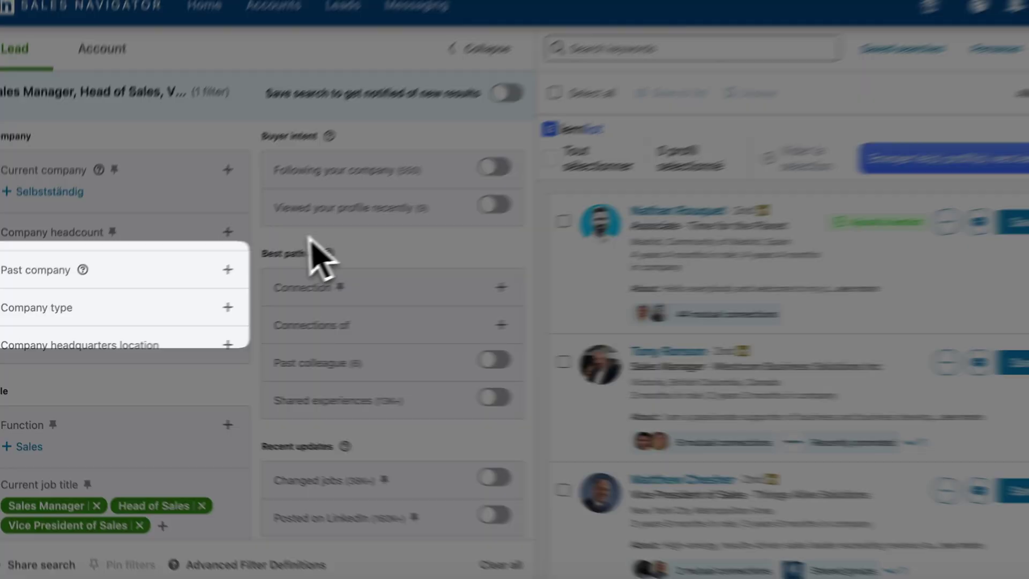
Include Uber, Cloudflare, Zendesk and Indeed as past companies, then ask Perplexity for ElevenLabs' ten biggest competitors
{"action": "left_click", "coordinate": [225, 268]}
{"action": "type", "text": "uber"}
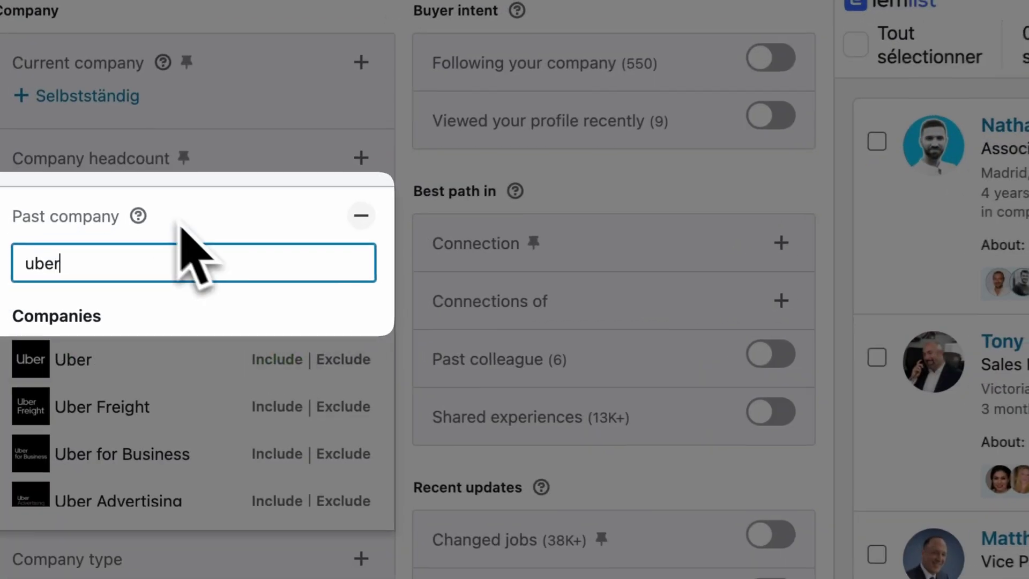
{"action": "left_click", "coordinate": [317, 420]}
{"action": "type", "text": "cloudflar"}
{"action": "left_click", "coordinate": [230, 399]}
{"action": "type", "text": "zendesk"}
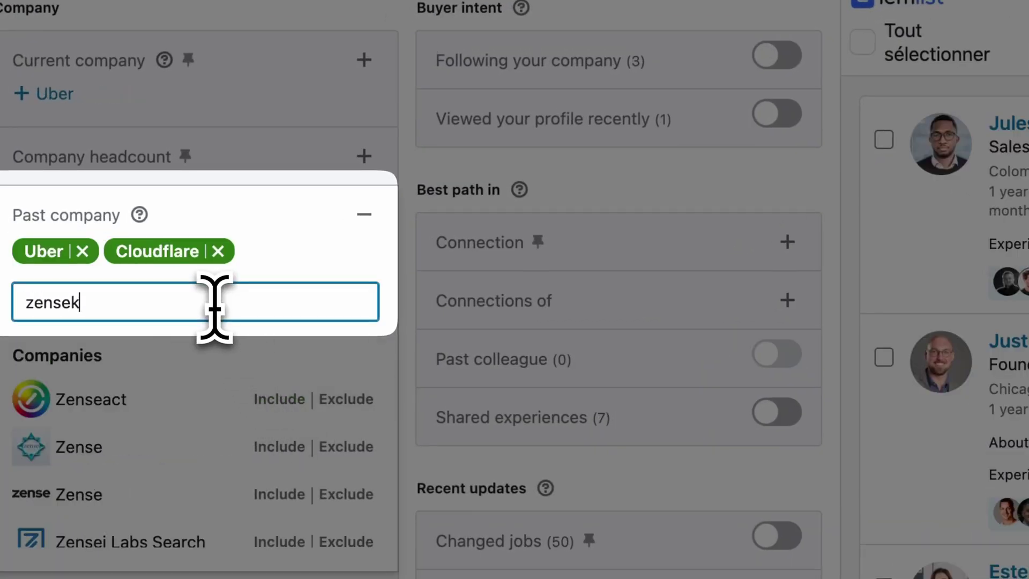
{"action": "key", "text": "Return"}
{"action": "type", "text": "indeed"}
{"action": "key", "text": "Return"}
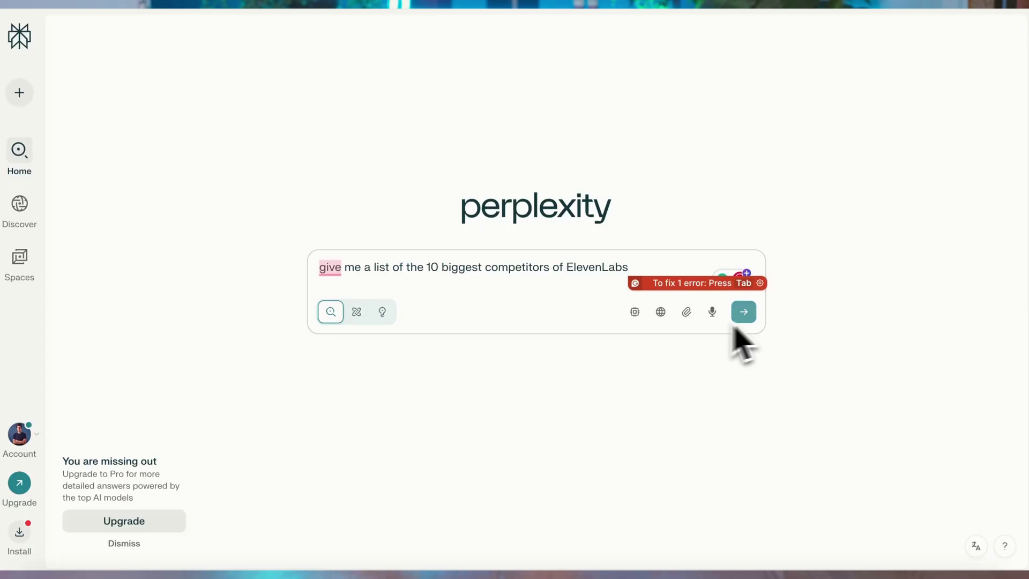
{"action": "left_click", "coordinate": [743, 311]}
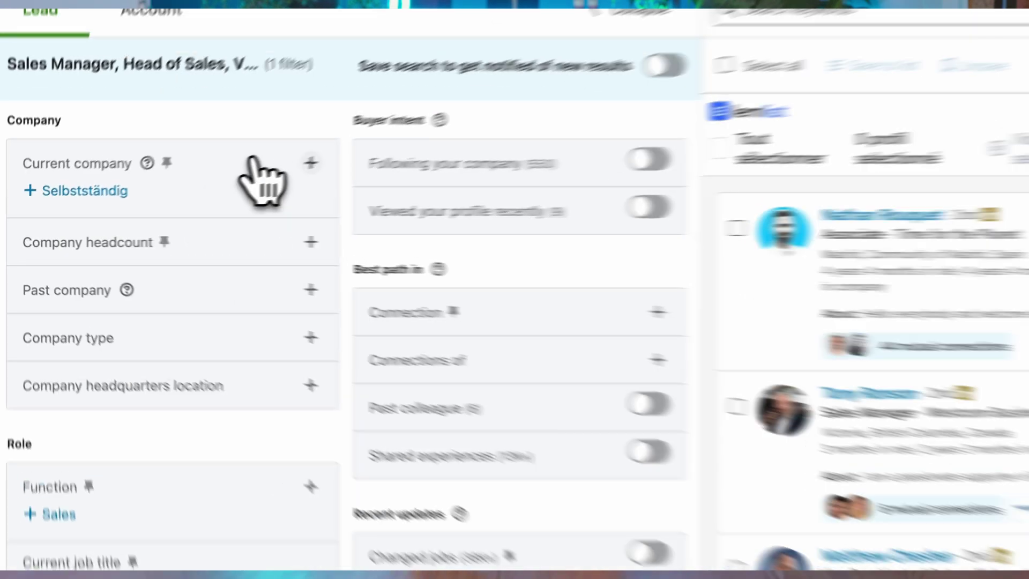
Include Murf AI, WellSaid and LOVO AI in the Current company filter
{"action": "left_click", "coordinate": [310, 163]}
{"action": "type", "text": "Murf AI"}
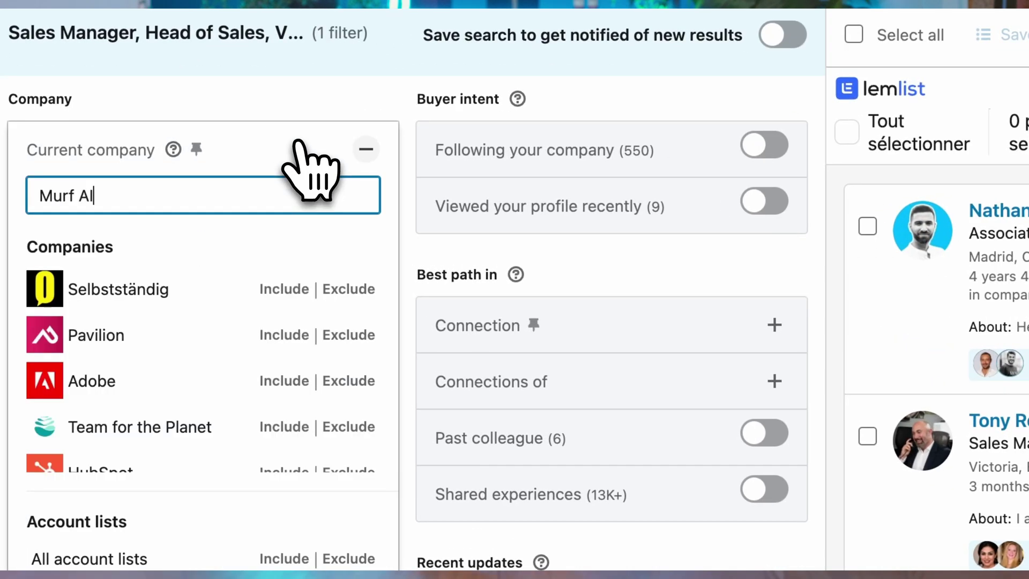
{"action": "left_click", "coordinate": [276, 288]}
{"action": "type", "text": "WellSaid"}
{"action": "left_click", "coordinate": [283, 345]}
{"action": "type", "text": "Lovo"}
{"action": "left_click", "coordinate": [283, 345]}
Add Descript, Listnr and Speechify as current companies and close the suggestions
{"action": "type", "text": "Descript"}
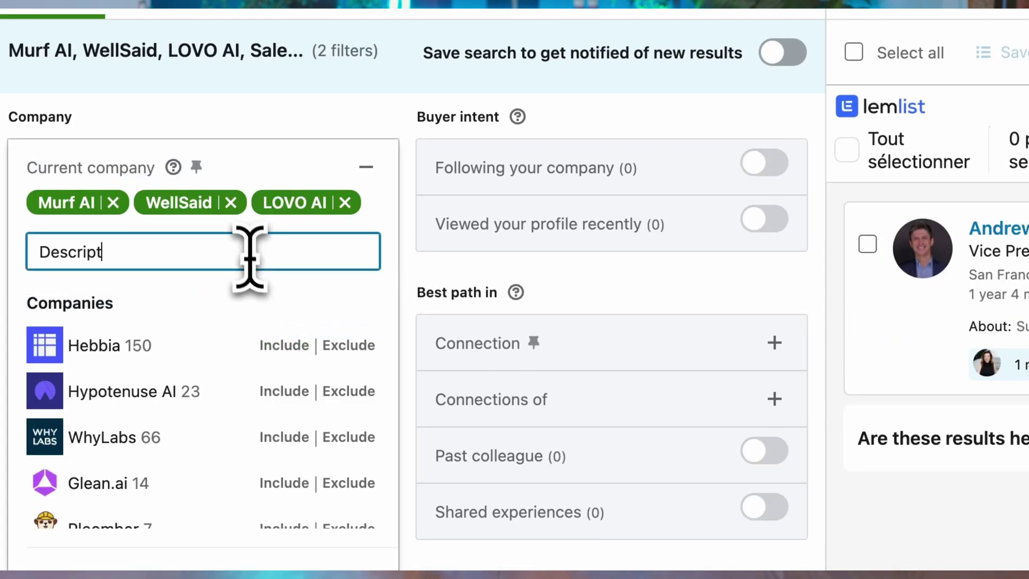
{"action": "left_click", "coordinate": [283, 344]}
{"action": "type", "text": "Listnr"}
{"action": "scroll", "coordinate": [290, 337], "scroll_direction": "down", "scroll_amount": 1}
{"action": "left_click", "coordinate": [288, 332]}
{"action": "type", "text": "Speechify"}
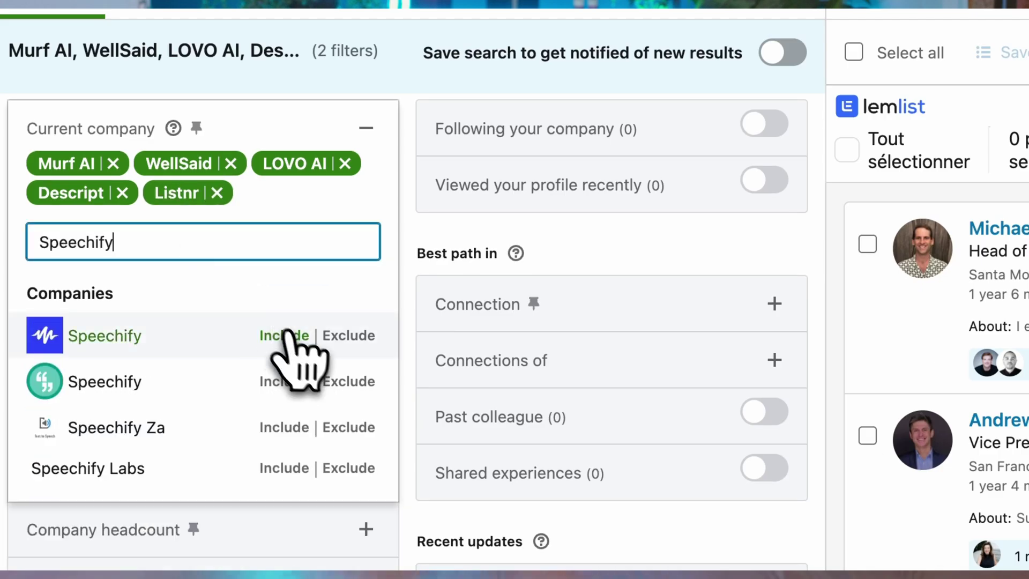
{"action": "left_click", "coordinate": [289, 338]}
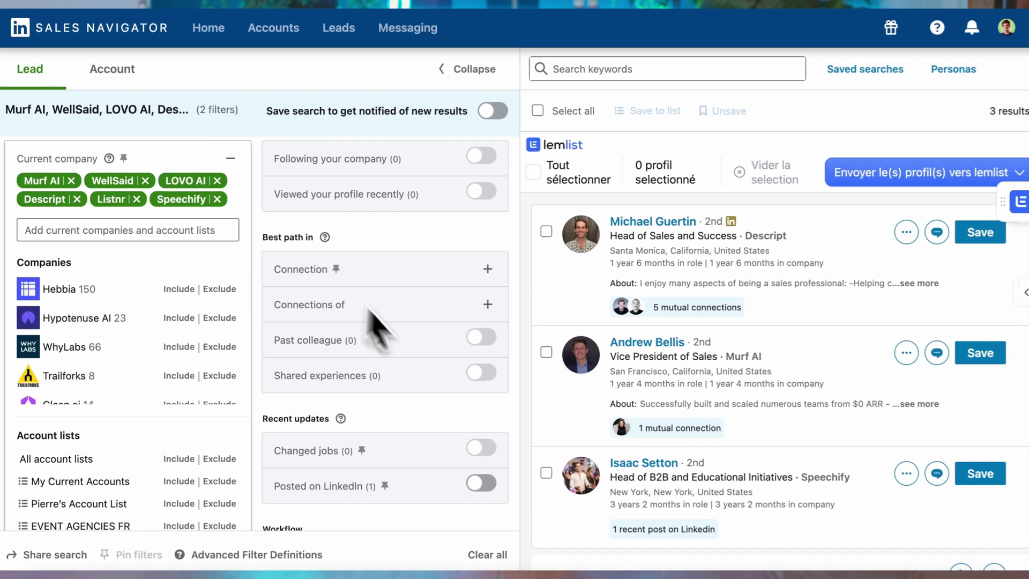
{"action": "left_click", "coordinate": [451, 235]}
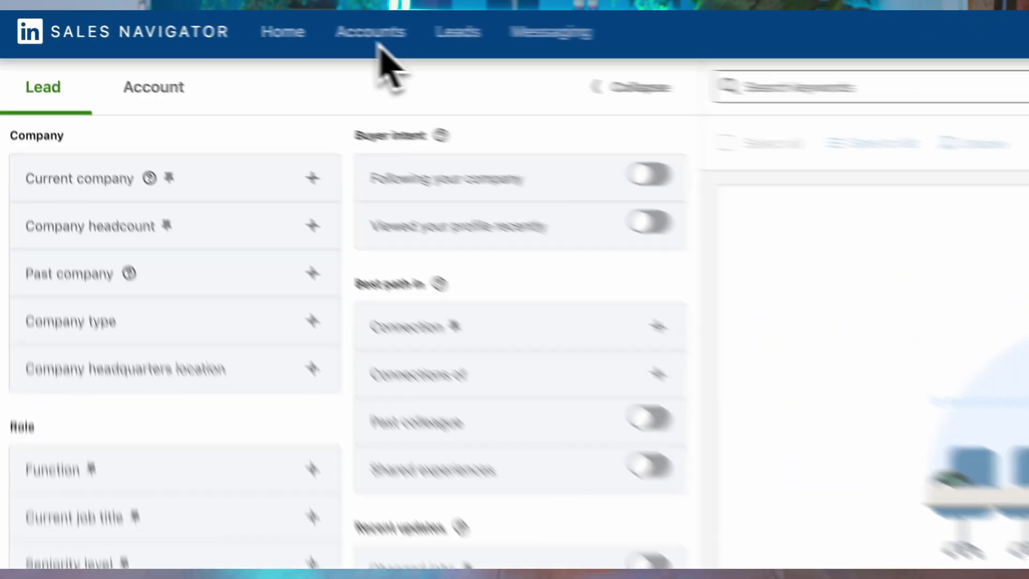
{"action": "left_click", "coordinate": [375, 33]}
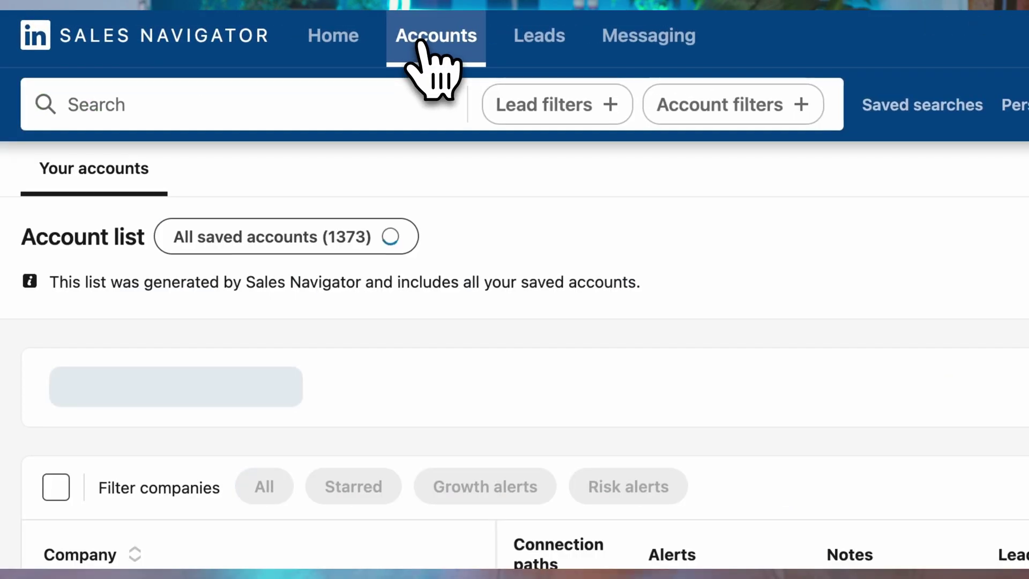
{"action": "left_click", "coordinate": [321, 234]}
{"action": "left_click", "coordinate": [315, 420]}
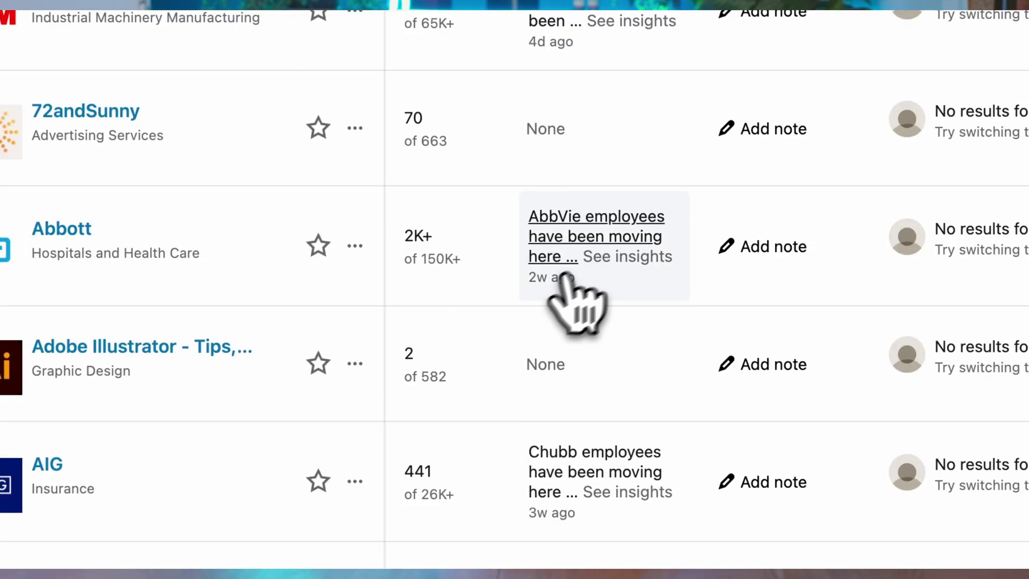
{"action": "left_click", "coordinate": [570, 271]}
View Abbott's Distribution & headcount, New hires and Job openings insights, then select the next billing amount
{"action": "left_click", "coordinate": [397, 243]}
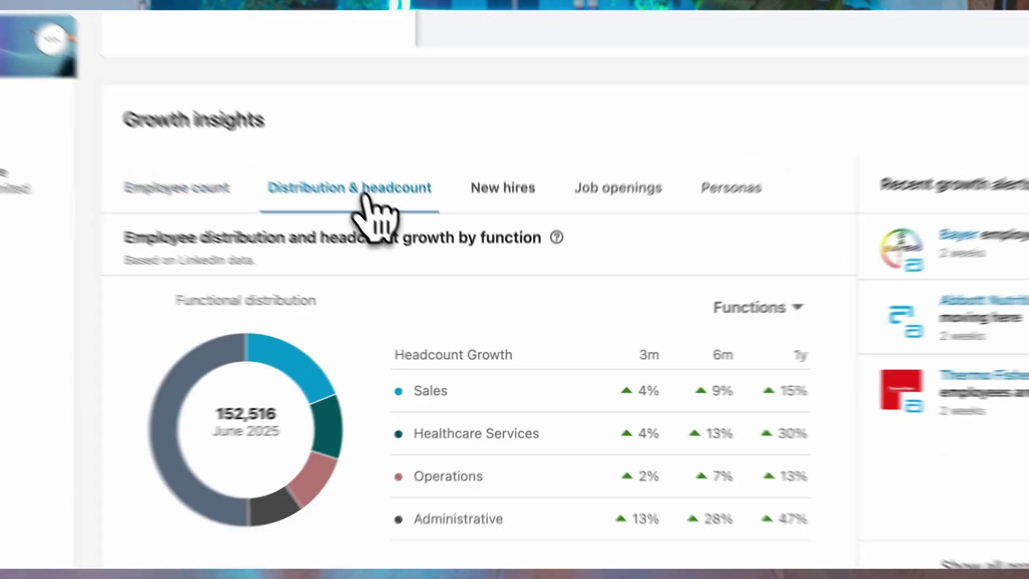
{"action": "left_click", "coordinate": [510, 244]}
{"action": "left_click", "coordinate": [594, 244]}
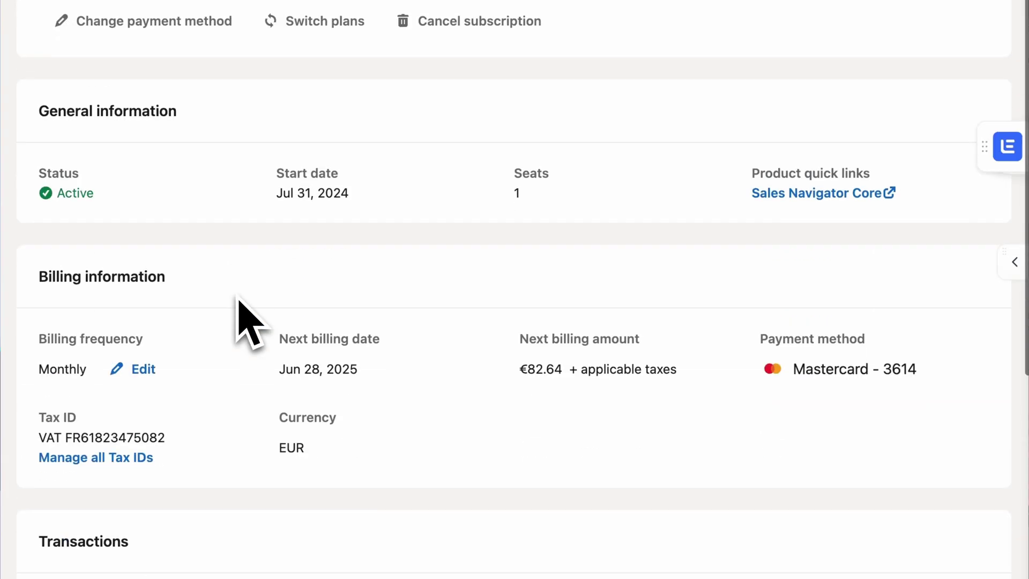
{"action": "double_click", "coordinate": [615, 368]}
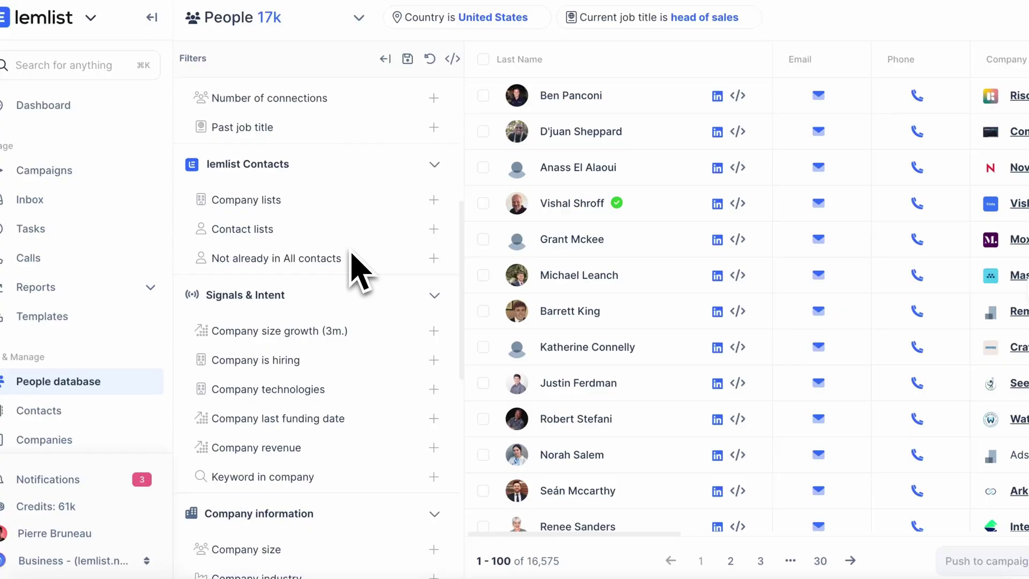
Add sales manager, CSO and sales ops to the job title filter
{"action": "left_click", "coordinate": [673, 48]}
{"action": "type", "text": "sales manager"}
{"action": "left_click", "coordinate": [568, 155]}
{"action": "type", "text": "CSO"}
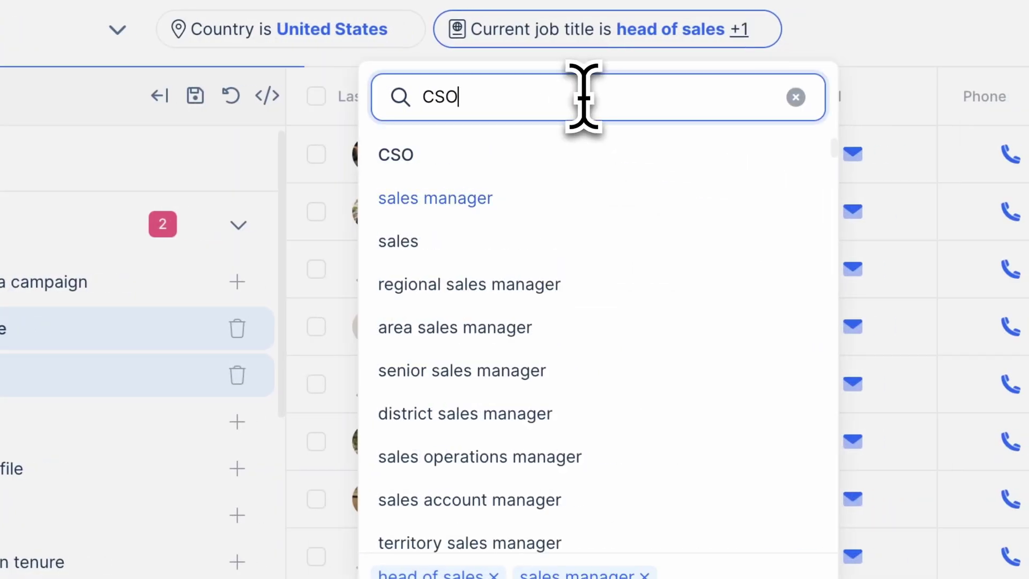
{"action": "key", "text": "Return"}
{"action": "type", "text": "sales ops"}
{"action": "left_click", "coordinate": [608, 151]}
Add the Company is hiring signal and Company technologies = Salesforce filters
{"action": "scroll", "coordinate": [161, 375], "scroll_direction": "down", "scroll_amount": 5}
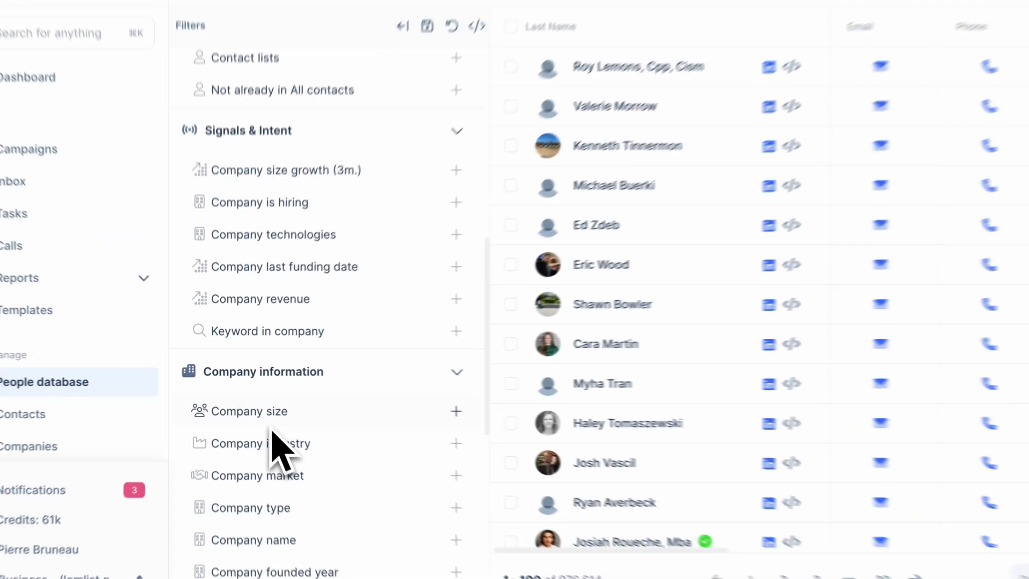
{"action": "left_click", "coordinate": [65, 413]}
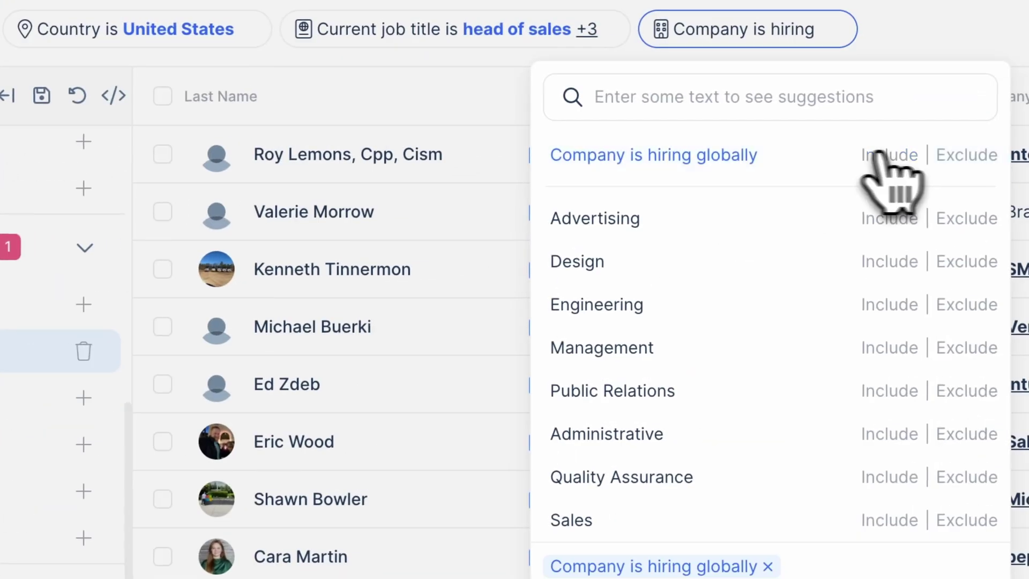
{"action": "left_click", "coordinate": [83, 397]}
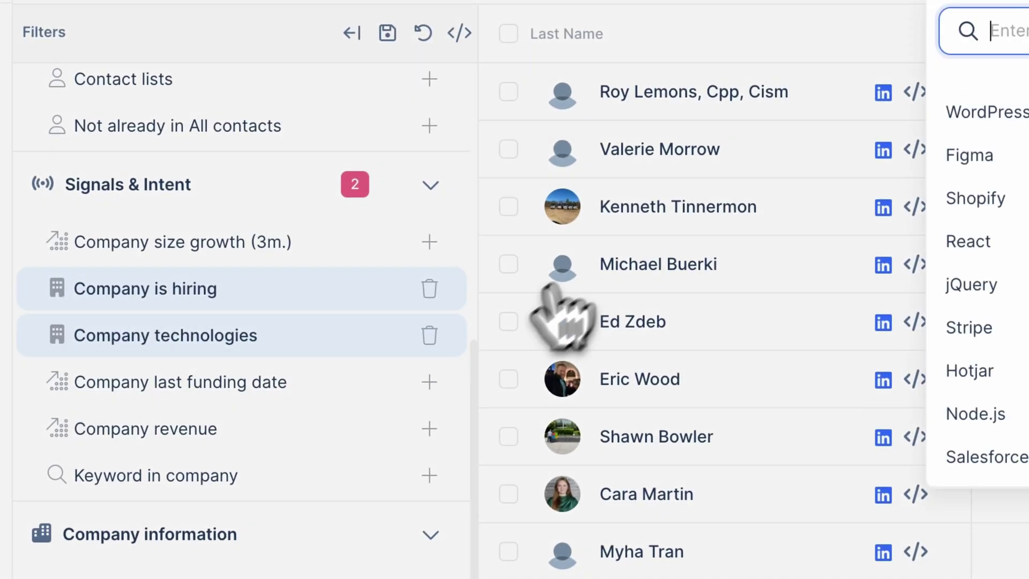
{"action": "type", "text": "salesforce"}
{"action": "key", "text": "Return"}
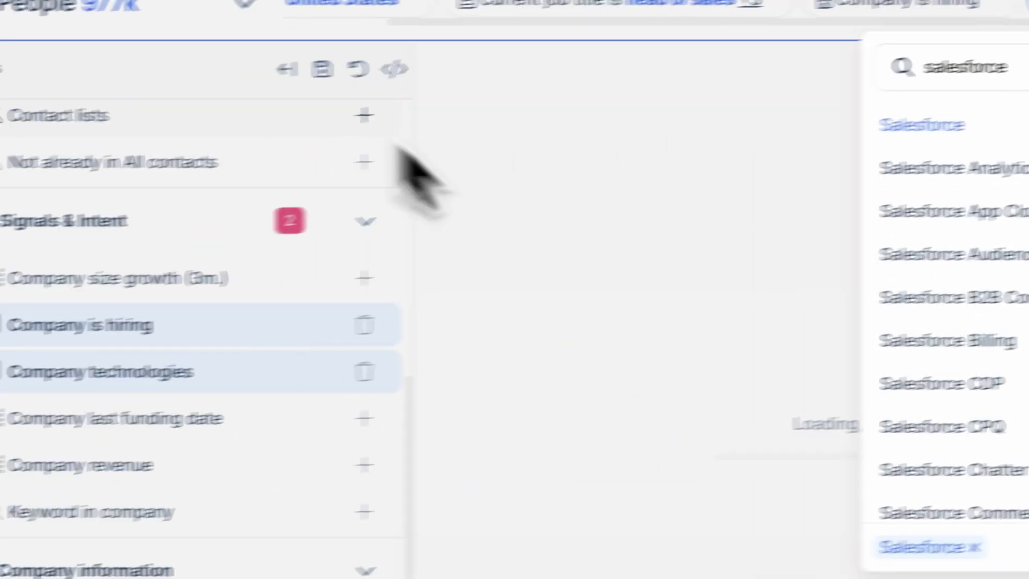
{"action": "left_click", "coordinate": [443, 362]}
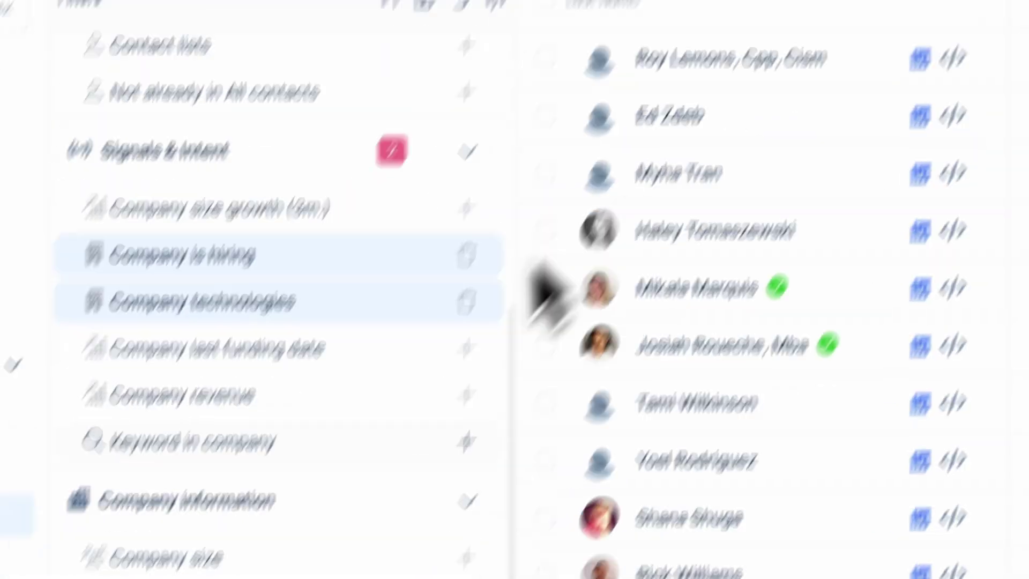
Switch the search to companies and filter to companies that visited lemlist.com
{"action": "scroll", "coordinate": [187, 322], "scroll_direction": "up", "scroll_amount": 5}
{"action": "left_click", "coordinate": [244, 5]}
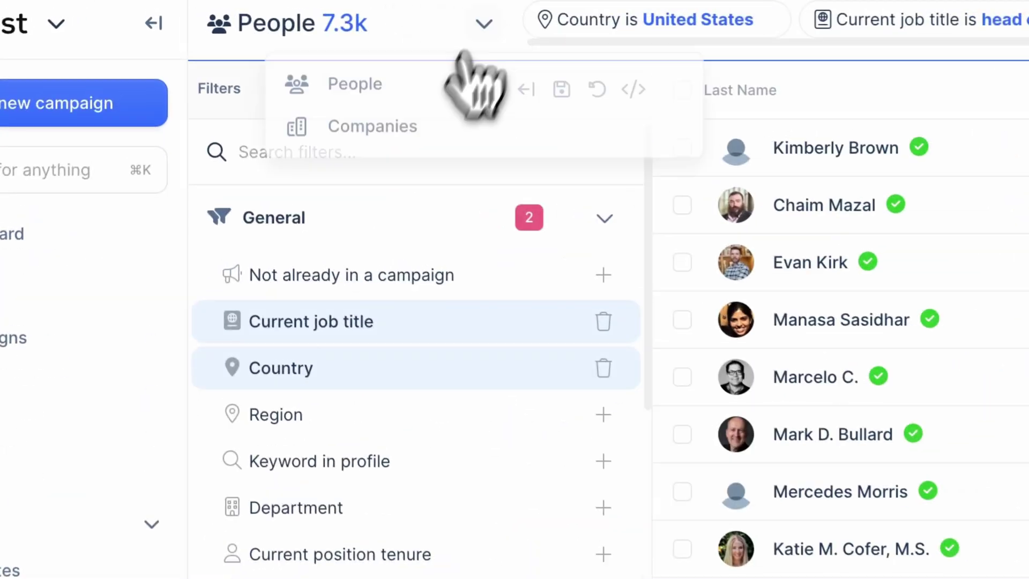
{"action": "left_click", "coordinate": [437, 126]}
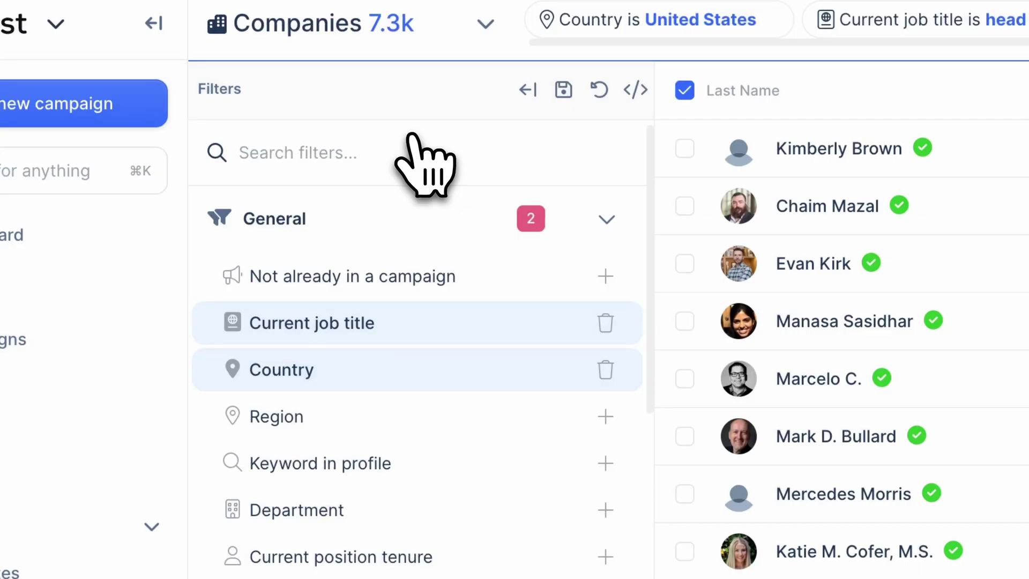
{"action": "scroll", "coordinate": [423, 375], "scroll_direction": "down", "scroll_amount": 3}
{"action": "left_click", "coordinate": [536, 310]}
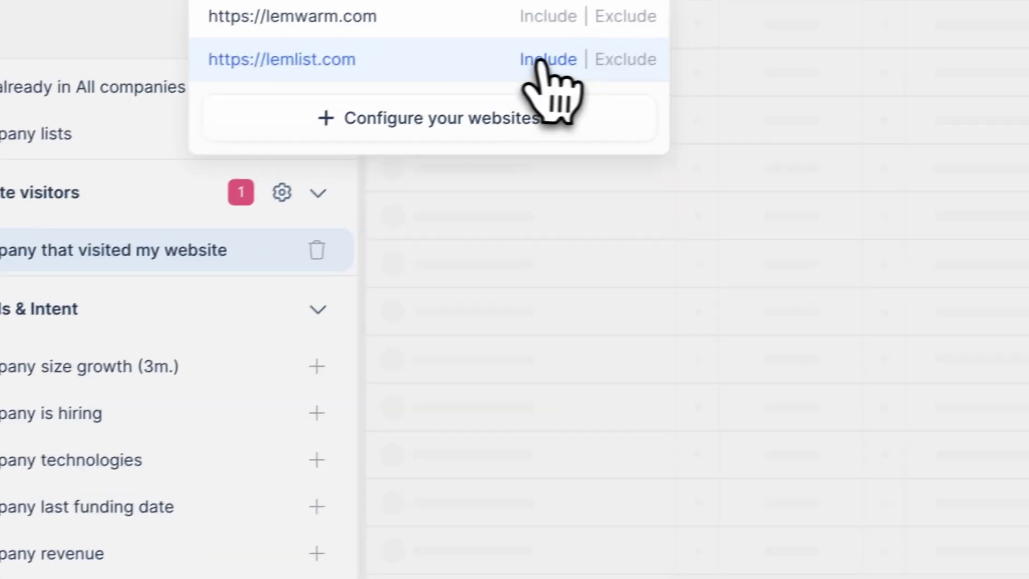
{"action": "left_click", "coordinate": [778, 1]}
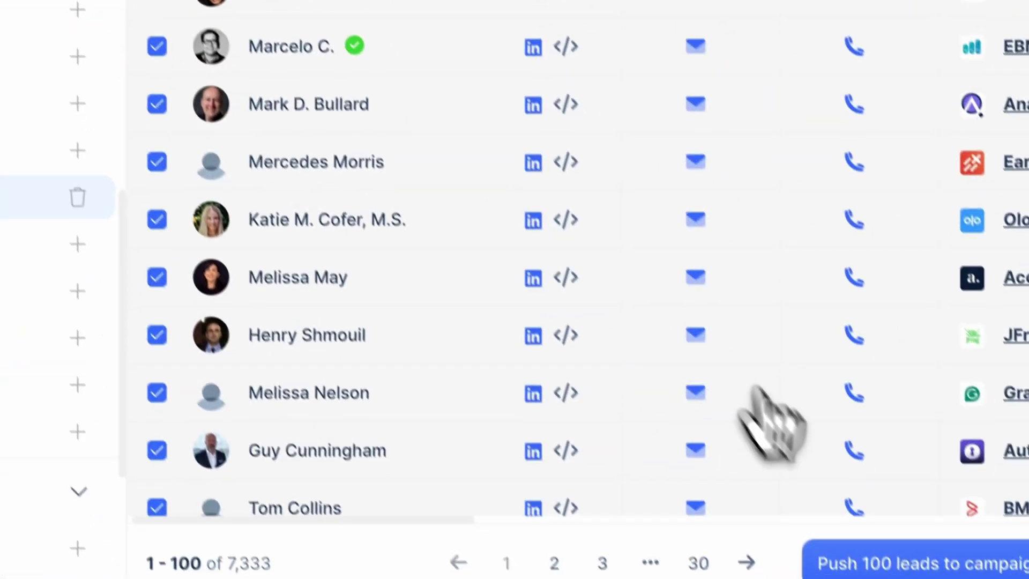
Push the 100 selected leads into the chosen existing campaign
{"action": "left_click", "coordinate": [891, 547]}
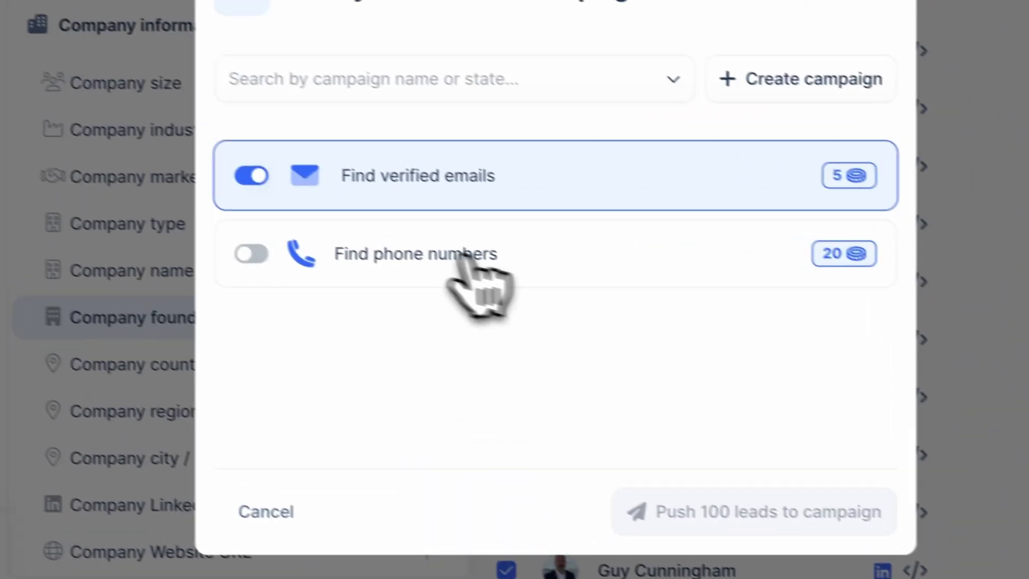
{"action": "left_click", "coordinate": [402, 101]}
{"action": "left_click", "coordinate": [403, 142]}
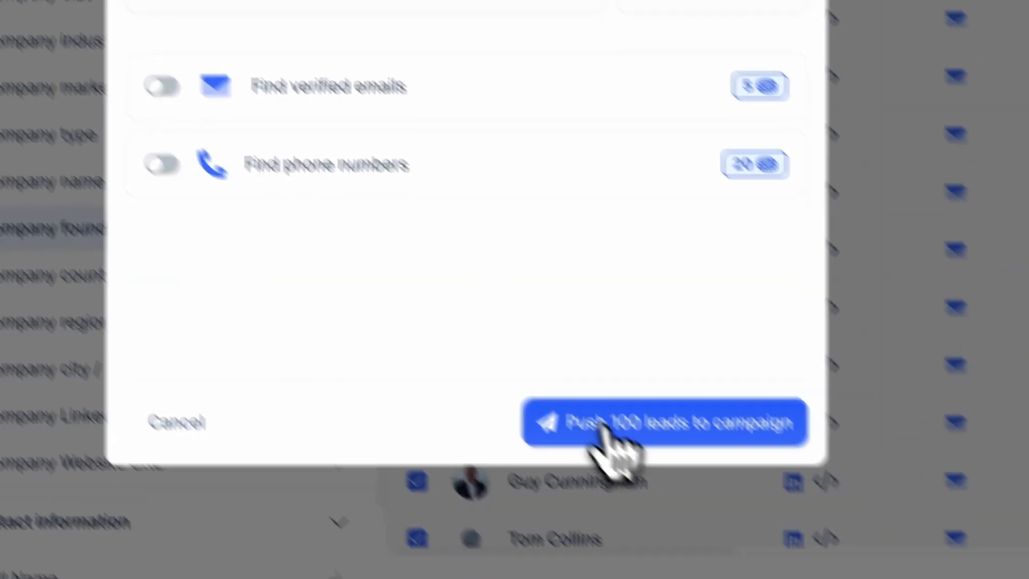
{"action": "left_click", "coordinate": [715, 518]}
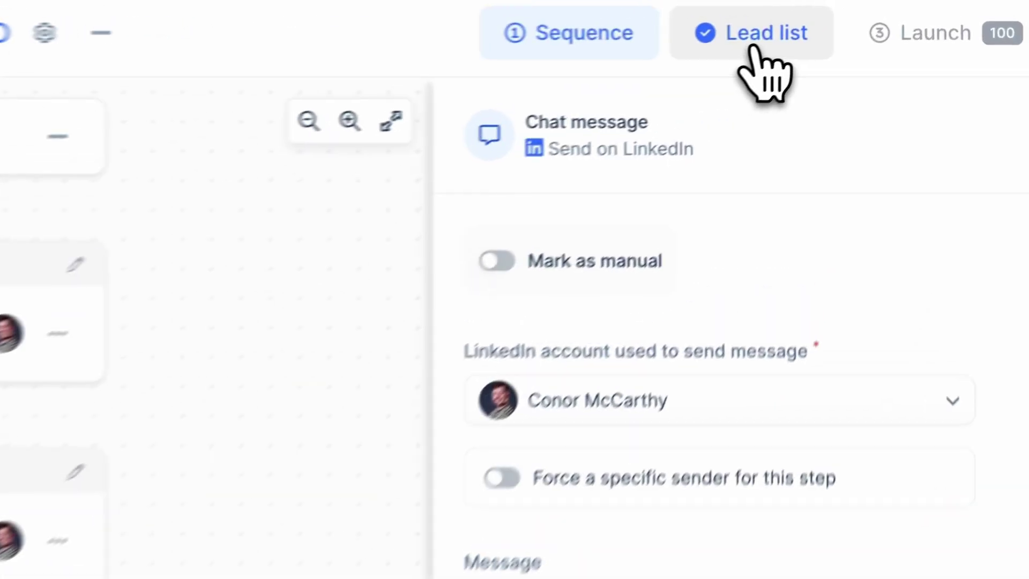